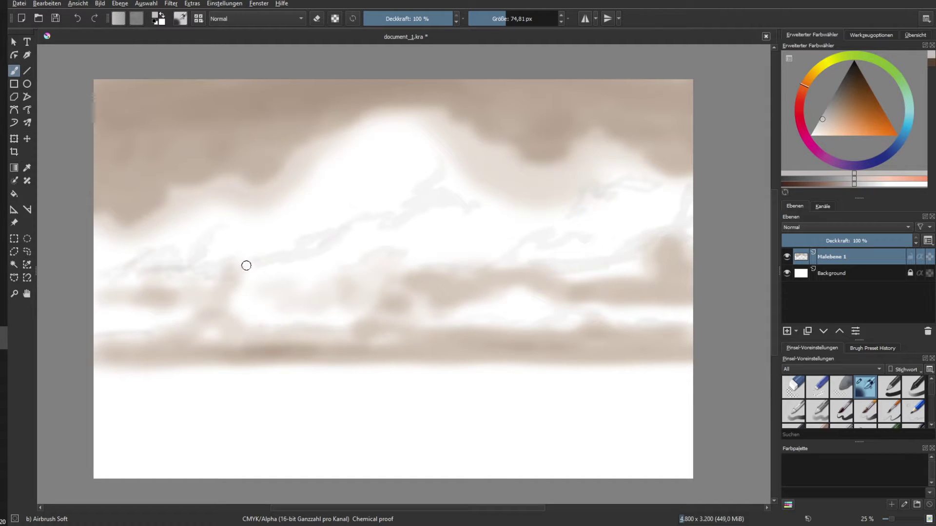
Shade the cloud folds and undersides with soft light-grey Airbrush Soft strokes on layer Malebene 1
{"action": "mouse_move", "coordinate": [246, 266]}
{"action": "left_mouse_down"}
{"action": "mouse_move", "coordinate": [441, 283]}
{"action": "mouse_move", "coordinate": [474, 268]}
{"action": "mouse_move", "coordinate": [608, 264]}
{"action": "mouse_move", "coordinate": [637, 190]}
{"action": "mouse_move", "coordinate": [345, 230]}
{"action": "mouse_move", "coordinate": [434, 240]}
{"action": "mouse_move", "coordinate": [343, 320]}
{"action": "mouse_move", "coordinate": [402, 320]}
{"action": "left_mouse_up"}
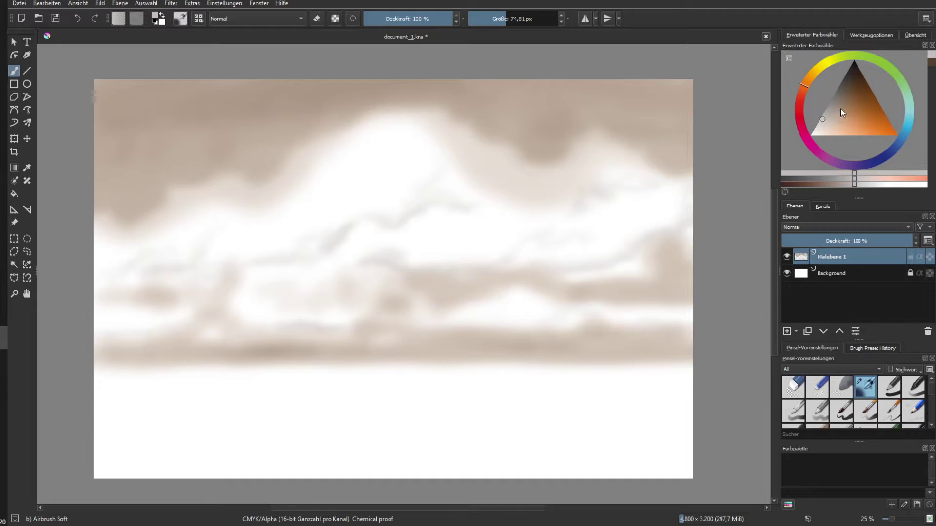
Choose the Basic-5 Size brush preset and a dark greyish-brown paint colour
{"action": "left_click", "coordinate": [840, 108]}
{"action": "left_click", "coordinate": [843, 410]}
{"action": "left_click", "coordinate": [906, 133]}
{"action": "left_click", "coordinate": [843, 96]}
{"action": "left_click", "coordinate": [805, 84]}
{"action": "left_click", "coordinate": [838, 98]}
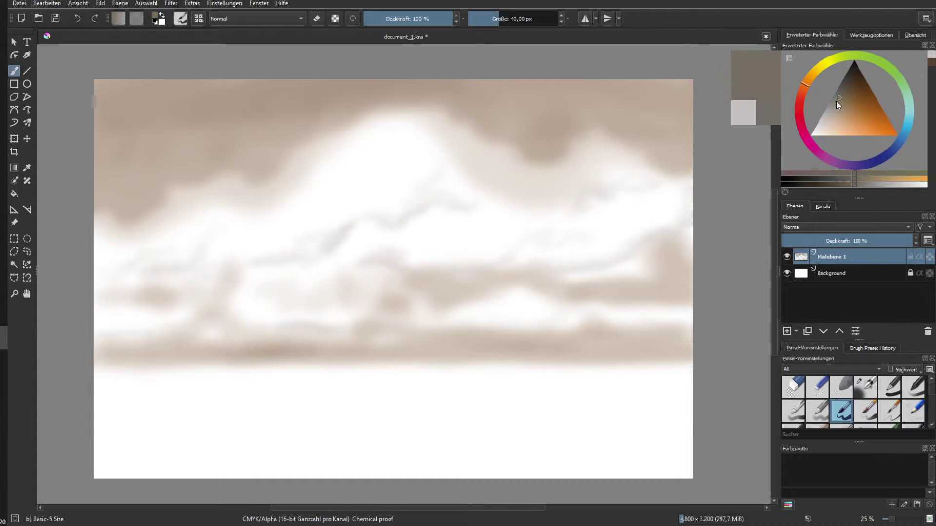
{"action": "left_click", "coordinate": [865, 411]}
{"action": "left_click", "coordinate": [508, 19]}
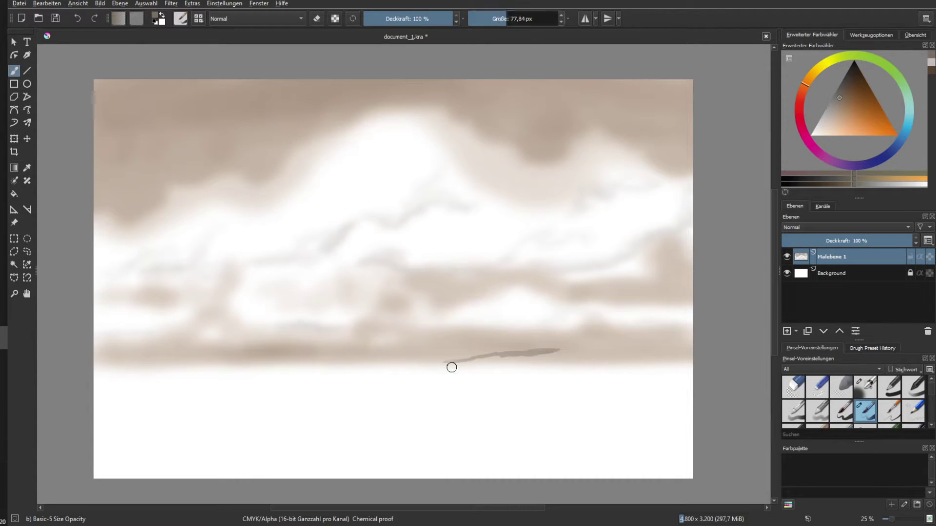
{"action": "key", "text": "ctrl+z"}
{"action": "key", "text": "ctrl+z"}
{"action": "left_click", "coordinate": [841, 412]}
{"action": "mouse_move", "coordinate": [449, 366]}
{"action": "left_mouse_down"}
{"action": "mouse_move", "coordinate": [514, 350]}
{"action": "mouse_move", "coordinate": [502, 354]}
{"action": "left_mouse_up"}
{"action": "key", "text": "ctrl+z"}
Paint overlapping greyish-brown hill ranges across the whole horizon, using the Basic-5 Size brush at 90,79 px
{"action": "left_click", "coordinate": [508, 18]}
{"action": "key", "text": "ctrl+z"}
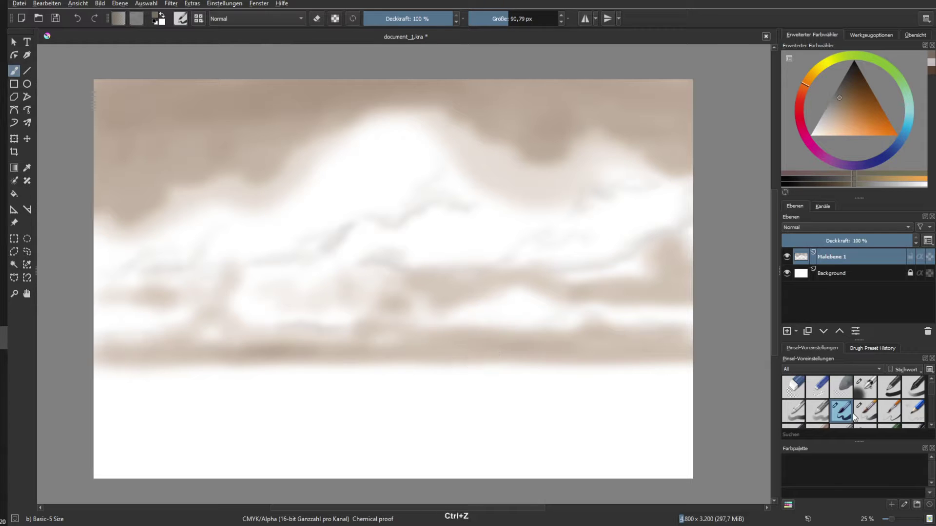
{"action": "key", "text": "comma"}
{"action": "mouse_move", "coordinate": [419, 362]}
{"action": "left_mouse_down"}
{"action": "mouse_move", "coordinate": [495, 354]}
{"action": "mouse_move", "coordinate": [347, 367]}
{"action": "mouse_move", "coordinate": [346, 355]}
{"action": "mouse_move", "coordinate": [410, 361]}
{"action": "left_mouse_up"}
{"action": "mouse_move", "coordinate": [100, 364]}
{"action": "left_mouse_down"}
{"action": "mouse_move", "coordinate": [621, 363]}
{"action": "mouse_move", "coordinate": [105, 363]}
{"action": "mouse_move", "coordinate": [208, 372]}
{"action": "mouse_move", "coordinate": [483, 356]}
{"action": "mouse_move", "coordinate": [689, 370]}
{"action": "mouse_move", "coordinate": [137, 376]}
{"action": "mouse_move", "coordinate": [682, 388]}
{"action": "mouse_move", "coordinate": [420, 383]}
{"action": "left_mouse_up"}
{"action": "left_click", "coordinate": [795, 415]}
{"action": "left_click", "coordinate": [511, 19]}
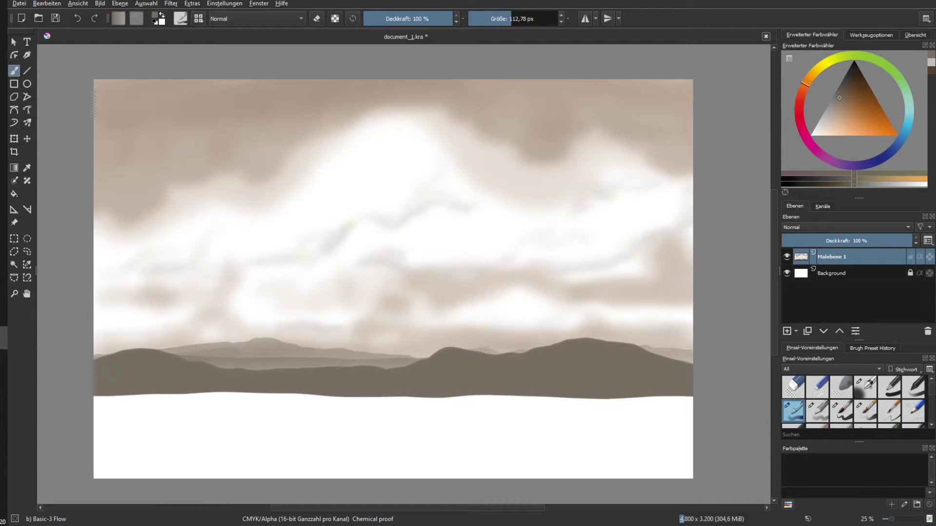
Add a paint layer and paint jagged olive-green treetops in front of the right-hand hill with Basic-5 Size at 42,26 px
{"action": "left_click", "coordinate": [787, 332]}
{"action": "left_click_drag", "start_coordinate": [819, 69], "coordinate": [828, 61]}
{"action": "left_click", "coordinate": [850, 86]}
{"action": "left_click", "coordinate": [842, 412]}
{"action": "left_click", "coordinate": [843, 100]}
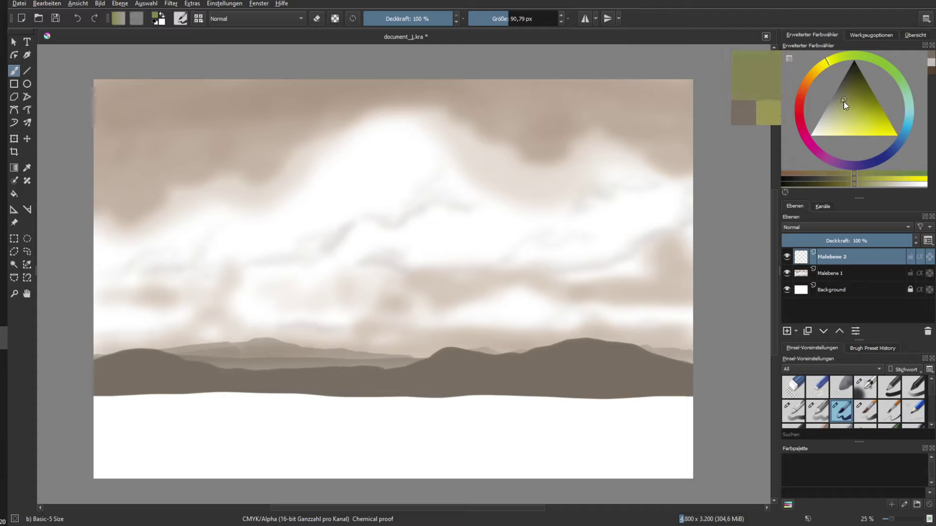
{"action": "left_click", "coordinate": [499, 19]}
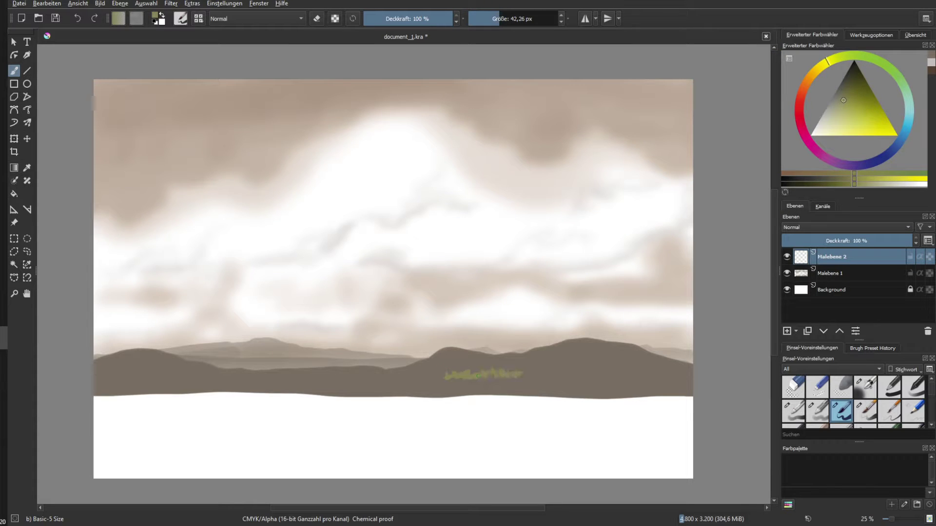
{"action": "left_click_drag", "start_coordinate": [565, 369], "coordinate": [572, 368]}
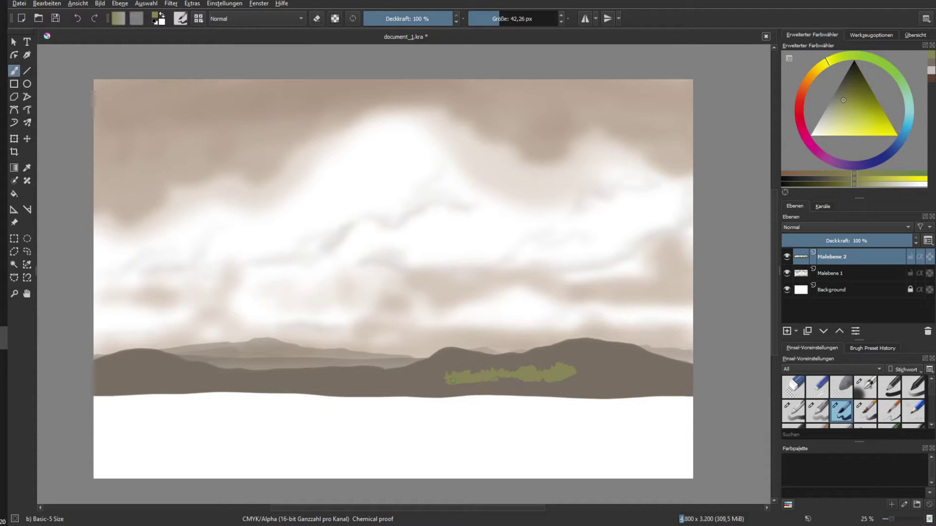
{"action": "mouse_move", "coordinate": [453, 381]}
{"action": "left_mouse_down"}
{"action": "mouse_move", "coordinate": [591, 382]}
{"action": "mouse_move", "coordinate": [583, 369]}
{"action": "left_mouse_up"}
Extend the jagged olive-green treeline across the full canvas width and fill it solid down to below the hills
{"action": "mouse_move", "coordinate": [931, 389]}
{"action": "left_mouse_down"}
{"action": "mouse_move", "coordinate": [932, 417]}
{"action": "mouse_move", "coordinate": [932, 388]}
{"action": "left_mouse_up"}
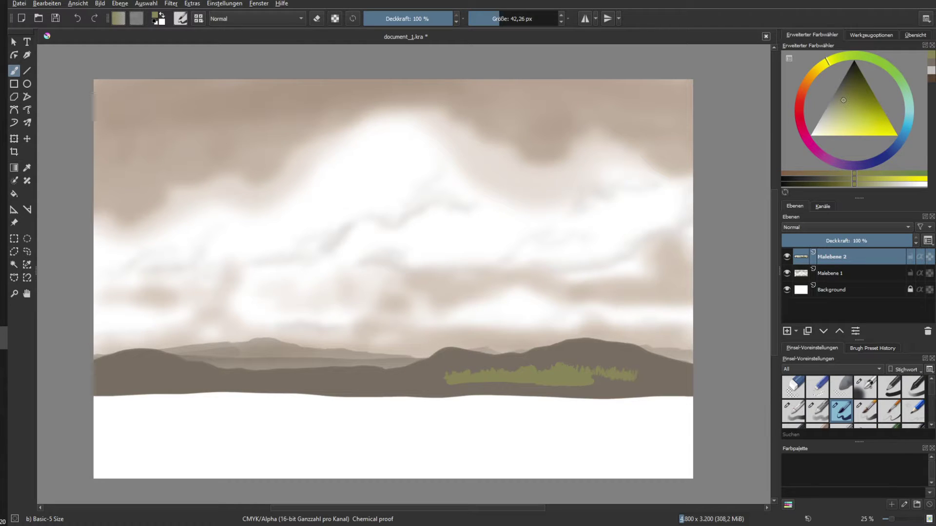
{"action": "left_click_drag", "start_coordinate": [594, 381], "coordinate": [692, 380]}
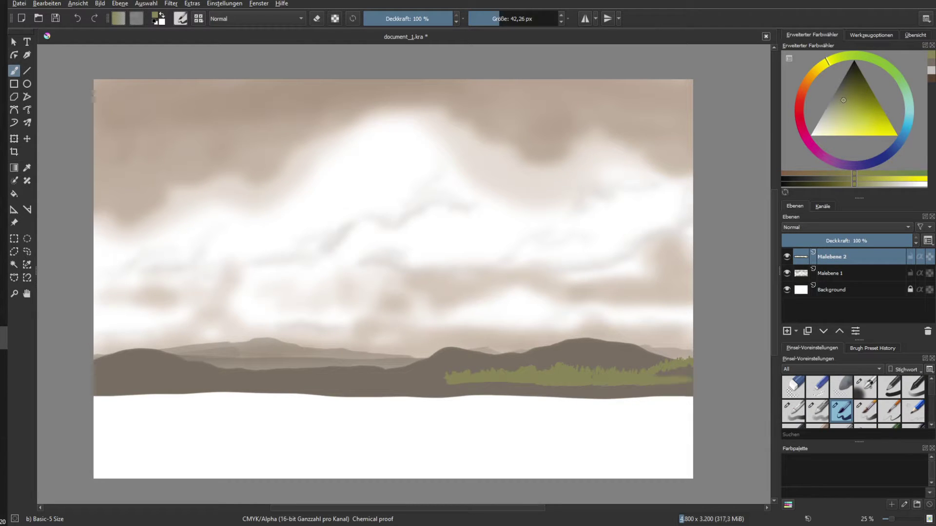
{"action": "mouse_move", "coordinate": [447, 384]}
{"action": "left_mouse_down"}
{"action": "mouse_move", "coordinate": [691, 388]}
{"action": "mouse_move", "coordinate": [504, 397]}
{"action": "mouse_move", "coordinate": [691, 401]}
{"action": "left_mouse_up"}
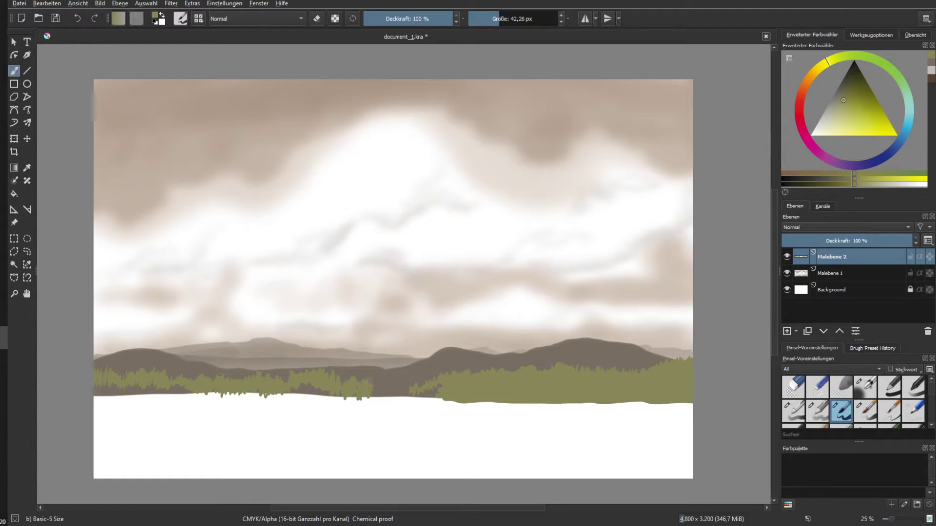
{"action": "mouse_move", "coordinate": [293, 399]}
{"action": "left_mouse_down"}
{"action": "mouse_move", "coordinate": [473, 401]}
{"action": "mouse_move", "coordinate": [139, 396]}
{"action": "mouse_move", "coordinate": [292, 400]}
{"action": "left_mouse_up"}
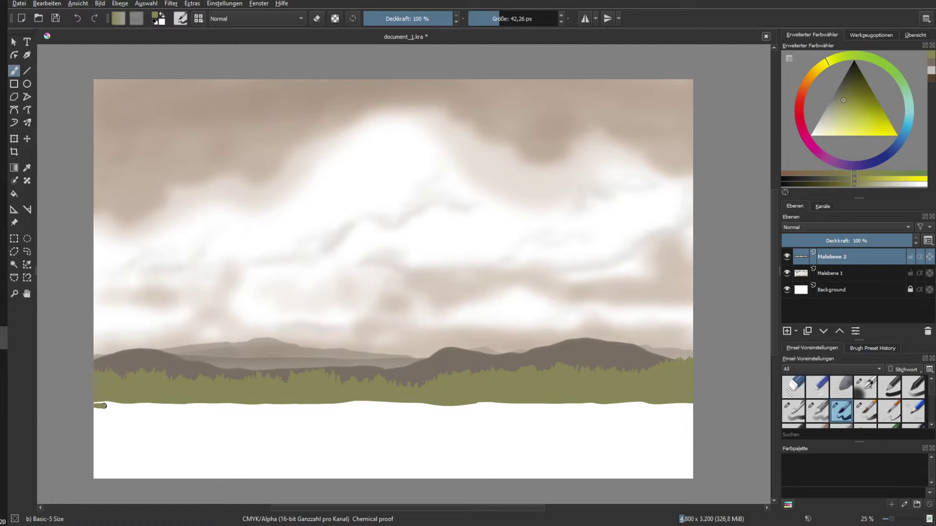
{"action": "left_click_drag", "start_coordinate": [102, 406], "coordinate": [692, 407]}
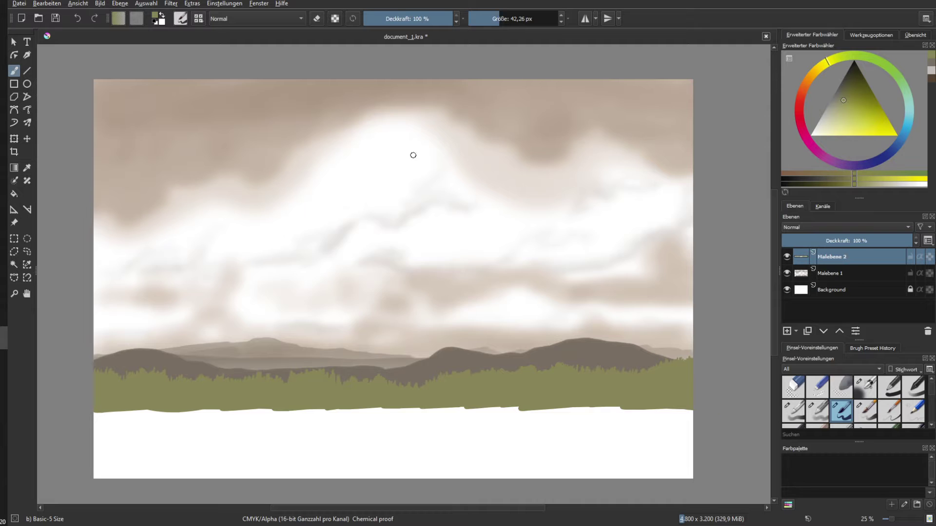
Pick a medium green paint colour and the Stamp Leaves brush preset at 165 px
{"action": "right_click", "coordinate": [388, 315]}
{"action": "left_click", "coordinate": [390, 285]}
{"action": "left_click", "coordinate": [392, 307]}
{"action": "left_click", "coordinate": [538, 464]}
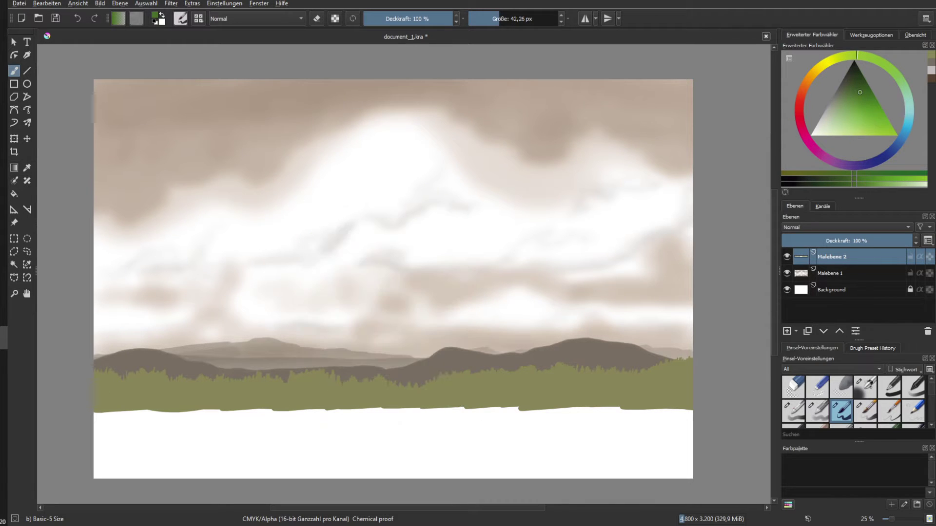
{"action": "left_click_drag", "start_coordinate": [932, 388], "coordinate": [932, 420]}
{"action": "left_click", "coordinate": [889, 393]}
{"action": "mouse_move", "coordinate": [98, 402]}
{"action": "left_mouse_down"}
{"action": "mouse_move", "coordinate": [149, 373]}
{"action": "mouse_move", "coordinate": [156, 395]}
{"action": "mouse_move", "coordinate": [183, 404]}
{"action": "mouse_move", "coordinate": [207, 390]}
{"action": "mouse_move", "coordinate": [237, 411]}
{"action": "mouse_move", "coordinate": [310, 406]}
{"action": "left_mouse_up"}
{"action": "left_click_drag", "start_coordinate": [343, 364], "coordinate": [343, 402]}
{"action": "key", "text": "ctrl+z"}
{"action": "key", "text": "ctrl+z"}
Add a paint layer and stamp a band of green bushes and trees of varying height in front of the olive treeline
{"action": "left_click", "coordinate": [787, 331]}
{"action": "mouse_move", "coordinate": [101, 391]}
{"action": "left_mouse_down"}
{"action": "mouse_move", "coordinate": [273, 416]}
{"action": "mouse_move", "coordinate": [292, 404]}
{"action": "mouse_move", "coordinate": [317, 361]}
{"action": "mouse_move", "coordinate": [333, 413]}
{"action": "mouse_move", "coordinate": [385, 390]}
{"action": "mouse_move", "coordinate": [422, 406]}
{"action": "mouse_move", "coordinate": [492, 380]}
{"action": "mouse_move", "coordinate": [526, 409]}
{"action": "mouse_move", "coordinate": [560, 385]}
{"action": "mouse_move", "coordinate": [573, 361]}
{"action": "mouse_move", "coordinate": [551, 416]}
{"action": "mouse_move", "coordinate": [673, 409]}
{"action": "mouse_move", "coordinate": [636, 385]}
{"action": "mouse_move", "coordinate": [686, 356]}
{"action": "mouse_move", "coordinate": [648, 386]}
{"action": "mouse_move", "coordinate": [663, 405]}
{"action": "left_mouse_up"}
Shade the lower parts of the tree band with a darker green and extend its foliage downward across the canvas
{"action": "left_click", "coordinate": [861, 87]}
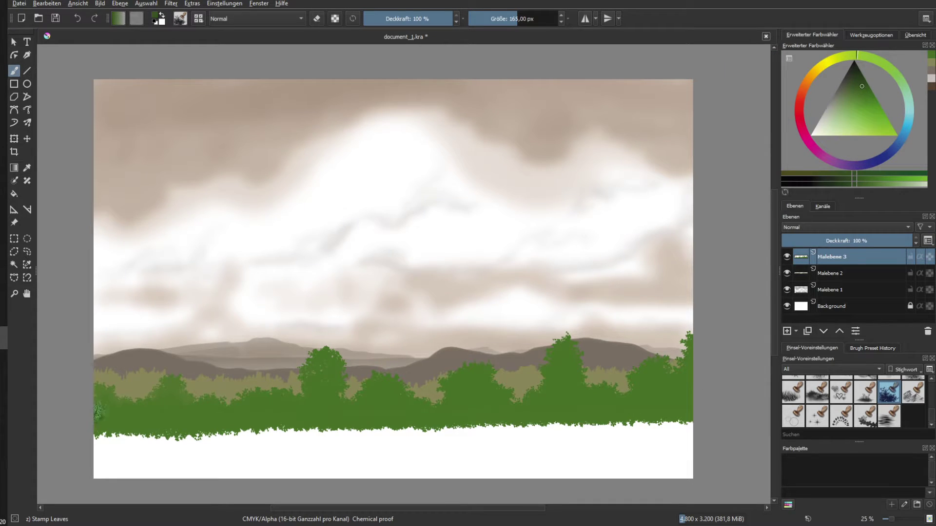
{"action": "mouse_move", "coordinate": [99, 412]}
{"action": "left_mouse_down"}
{"action": "mouse_move", "coordinate": [136, 435]}
{"action": "mouse_move", "coordinate": [178, 389]}
{"action": "mouse_move", "coordinate": [205, 419]}
{"action": "mouse_move", "coordinate": [105, 433]}
{"action": "left_mouse_up"}
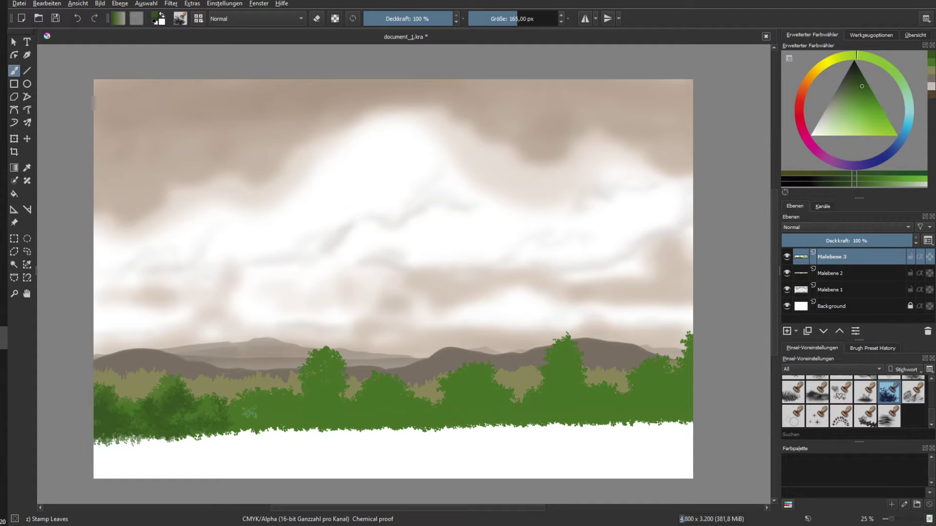
{"action": "mouse_move", "coordinate": [249, 412]}
{"action": "left_mouse_down"}
{"action": "mouse_move", "coordinate": [303, 417]}
{"action": "mouse_move", "coordinate": [325, 357]}
{"action": "mouse_move", "coordinate": [315, 403]}
{"action": "mouse_move", "coordinate": [390, 380]}
{"action": "mouse_move", "coordinate": [430, 412]}
{"action": "mouse_move", "coordinate": [464, 411]}
{"action": "mouse_move", "coordinate": [474, 375]}
{"action": "mouse_move", "coordinate": [406, 393]}
{"action": "mouse_move", "coordinate": [180, 377]}
{"action": "mouse_move", "coordinate": [140, 414]}
{"action": "mouse_move", "coordinate": [163, 427]}
{"action": "mouse_move", "coordinate": [258, 393]}
{"action": "mouse_move", "coordinate": [323, 409]}
{"action": "mouse_move", "coordinate": [539, 413]}
{"action": "mouse_move", "coordinate": [576, 372]}
{"action": "mouse_move", "coordinate": [577, 403]}
{"action": "mouse_move", "coordinate": [615, 397]}
{"action": "mouse_move", "coordinate": [656, 363]}
{"action": "mouse_move", "coordinate": [640, 396]}
{"action": "mouse_move", "coordinate": [684, 390]}
{"action": "left_mouse_up"}
{"action": "mouse_move", "coordinate": [100, 439]}
{"action": "left_mouse_down"}
{"action": "mouse_move", "coordinate": [263, 443]}
{"action": "mouse_move", "coordinate": [421, 422]}
{"action": "mouse_move", "coordinate": [651, 418]}
{"action": "mouse_move", "coordinate": [100, 448]}
{"action": "left_mouse_up"}
Set the Stamp Leaves brush size to 329,96 px and pick a very dark green
{"action": "left_click", "coordinate": [529, 19]}
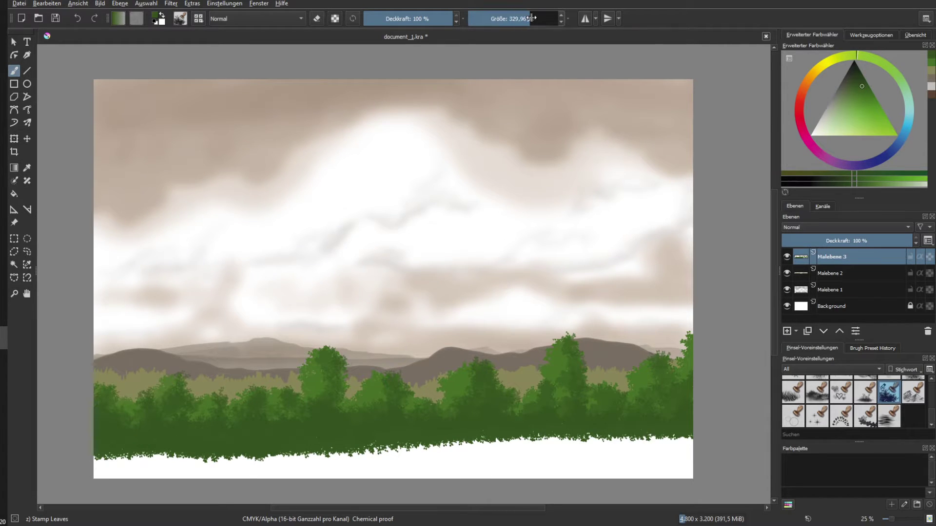
{"action": "left_click", "coordinate": [857, 77]}
{"action": "mouse_move", "coordinate": [102, 343]}
{"action": "left_mouse_down"}
{"action": "mouse_move", "coordinate": [137, 451]}
{"action": "mouse_move", "coordinate": [201, 458]}
{"action": "mouse_move", "coordinate": [136, 389]}
{"action": "mouse_move", "coordinate": [121, 458]}
{"action": "mouse_move", "coordinate": [205, 468]}
{"action": "left_mouse_up"}
{"action": "key", "text": "ctrl+z"}
{"action": "key", "text": "ctrl+z"}
Add a paint layer and stamp dark green foreground foliage: a left bush, a lower-centre bush and a tall right tree
{"action": "left_click", "coordinate": [786, 332]}
{"action": "mouse_move", "coordinate": [487, 414]}
{"action": "left_mouse_down"}
{"action": "mouse_move", "coordinate": [467, 428]}
{"action": "mouse_move", "coordinate": [520, 419]}
{"action": "mouse_move", "coordinate": [604, 463]}
{"action": "left_mouse_up"}
{"action": "mouse_move", "coordinate": [682, 190]}
{"action": "left_mouse_down"}
{"action": "mouse_move", "coordinate": [629, 302]}
{"action": "mouse_move", "coordinate": [648, 361]}
{"action": "mouse_move", "coordinate": [606, 461]}
{"action": "mouse_move", "coordinate": [643, 408]}
{"action": "mouse_move", "coordinate": [634, 461]}
{"action": "mouse_move", "coordinate": [578, 453]}
{"action": "left_mouse_up"}
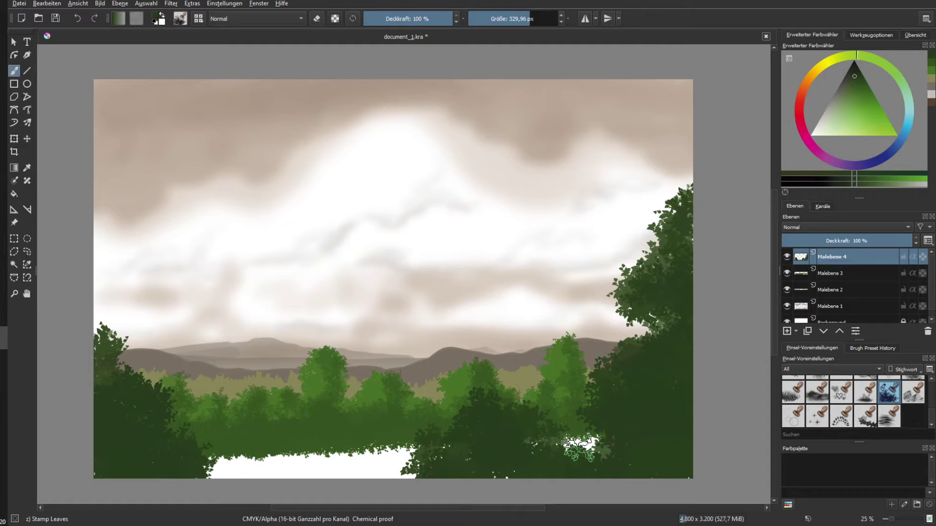
Add a paint layer beneath Malebene 4 and fill the white foreground gap with olive-yellow ground using Stamp Water at 220 px
{"action": "left_click", "coordinate": [787, 331]}
{"action": "left_click_drag", "start_coordinate": [836, 257], "coordinate": [835, 279]}
{"action": "left_click", "coordinate": [828, 61]}
{"action": "left_click", "coordinate": [874, 101]}
{"action": "left_click", "coordinate": [889, 416]}
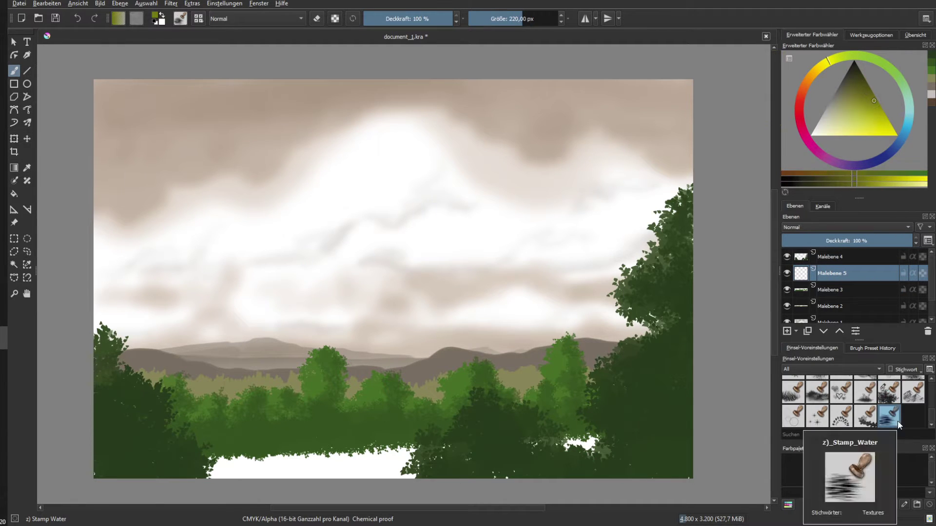
{"action": "mouse_move", "coordinate": [409, 449]}
{"action": "left_mouse_down"}
{"action": "mouse_move", "coordinate": [247, 457]}
{"action": "mouse_move", "coordinate": [459, 449]}
{"action": "mouse_move", "coordinate": [334, 452]}
{"action": "mouse_move", "coordinate": [280, 473]}
{"action": "mouse_move", "coordinate": [547, 444]}
{"action": "left_mouse_up"}
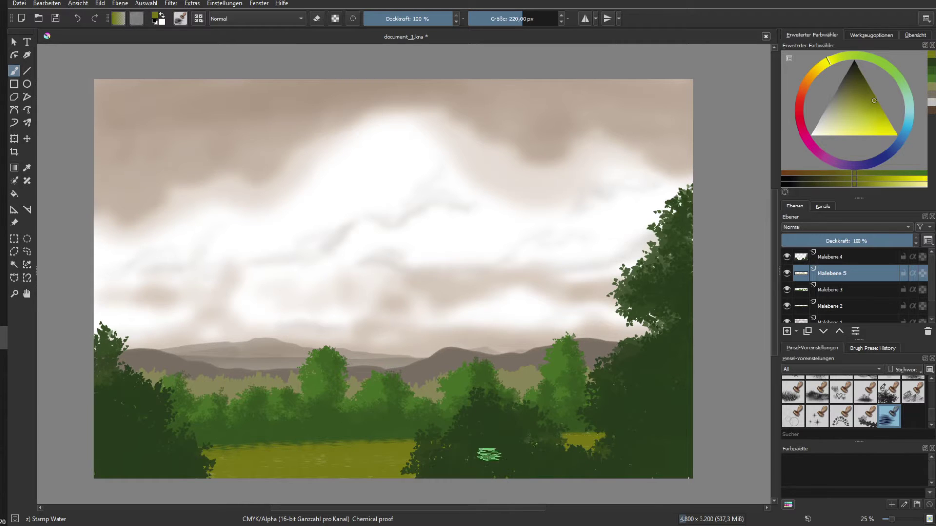
Texture the meadow with Stamp Grass Patch at 320 px, using a darker olive and a yellowish green
{"action": "left_click", "coordinate": [817, 393]}
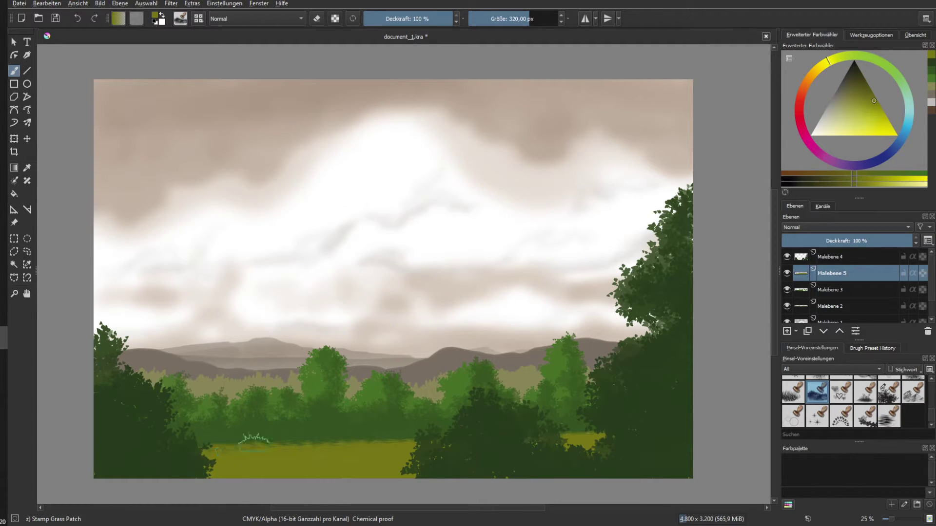
{"action": "key", "text": "k"}
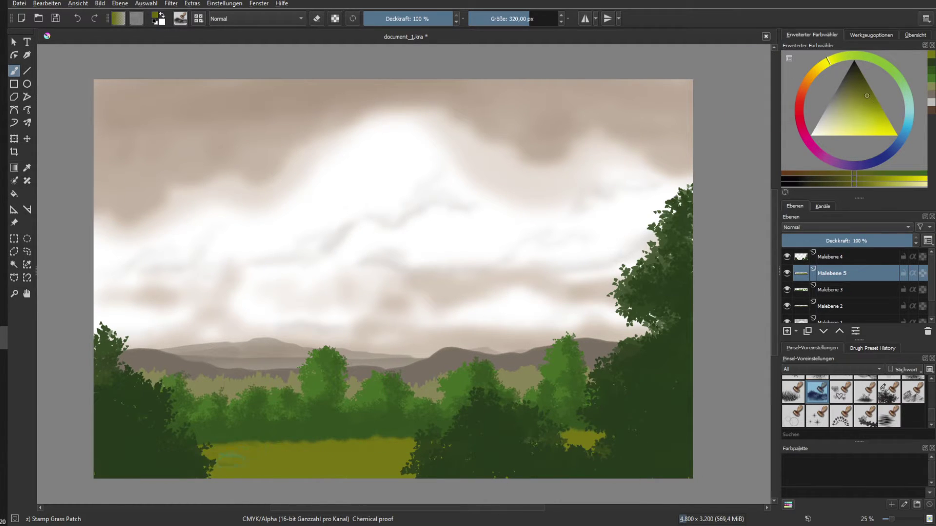
{"action": "mouse_move", "coordinate": [333, 456]}
{"action": "left_mouse_down"}
{"action": "mouse_move", "coordinate": [400, 449]}
{"action": "mouse_move", "coordinate": [599, 461]}
{"action": "left_mouse_up"}
{"action": "left_click_drag", "start_coordinate": [831, 59], "coordinate": [843, 55]}
{"action": "left_click", "coordinate": [863, 104]}
{"action": "left_click_drag", "start_coordinate": [341, 457], "coordinate": [215, 454]}
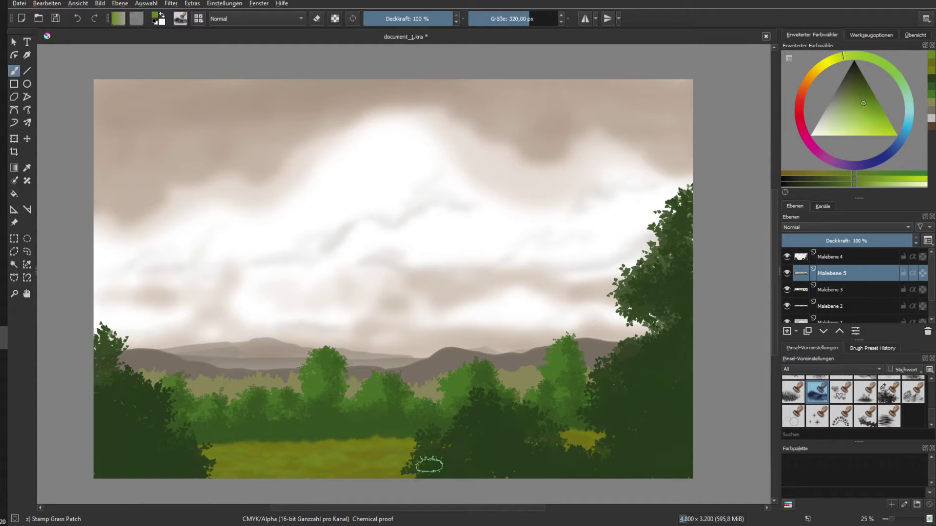
{"action": "left_click", "coordinate": [865, 392]}
{"action": "key", "text": "ctrl+z"}
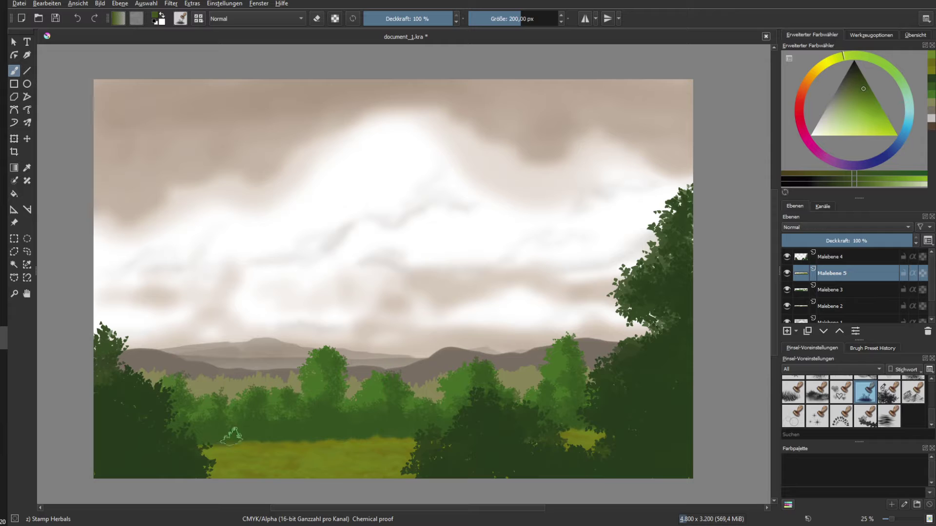
{"action": "left_click", "coordinate": [862, 93]}
{"action": "left_click", "coordinate": [890, 174]}
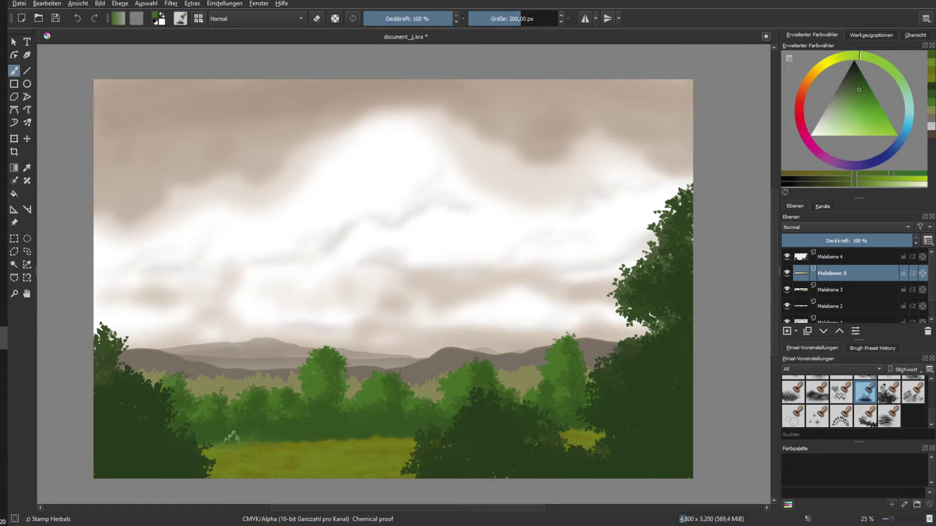
{"action": "left_click", "coordinate": [260, 472], "text": "ctrl"}
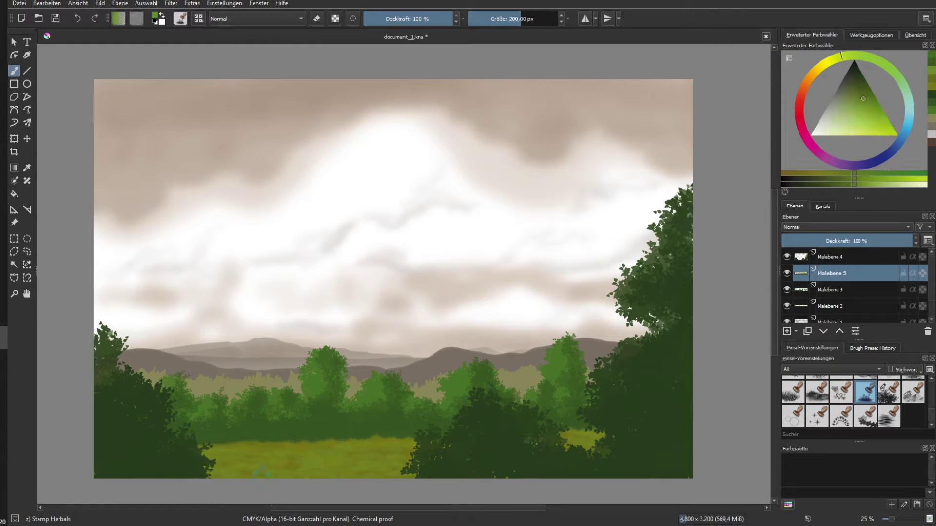
{"action": "left_click", "coordinate": [870, 60]}
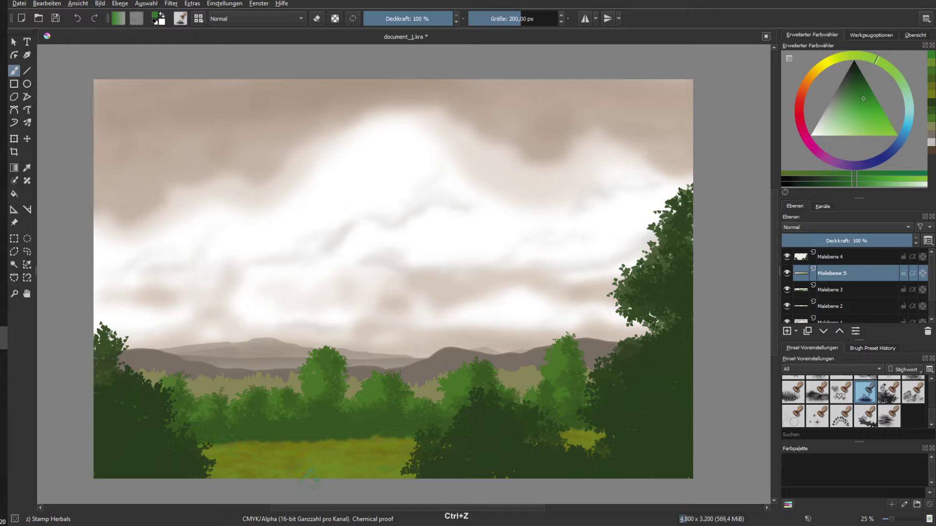
Touch up the tree band's lower edge along the meadow in dark green with Basic-5 Size at 42,26 px
{"action": "left_click", "coordinate": [824, 184]}
{"action": "left_click_drag", "start_coordinate": [931, 417], "coordinate": [931, 383]}
{"action": "left_click", "coordinate": [841, 411]}
{"action": "left_click_drag", "start_coordinate": [212, 428], "coordinate": [213, 431]}
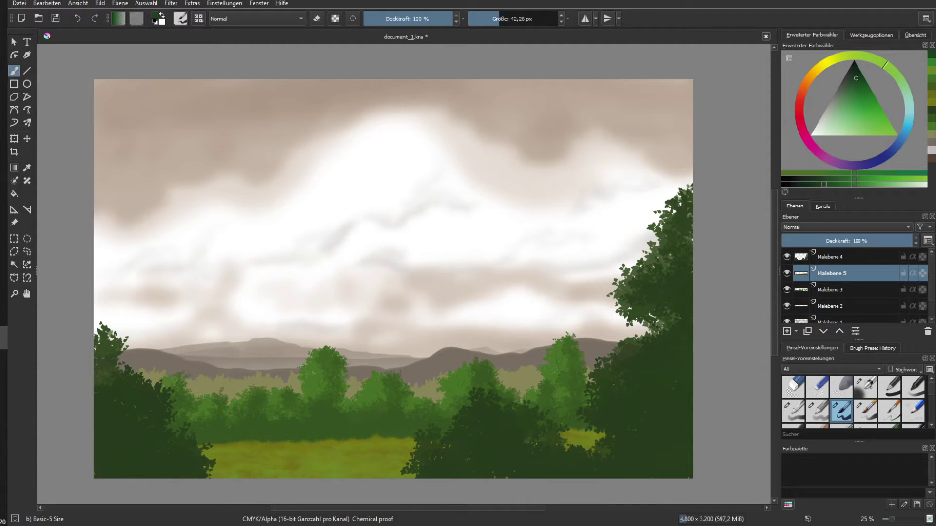
Fill the olive treeline on layer Malebene 2 with a dark bluish green
{"action": "left_click", "coordinate": [831, 306]}
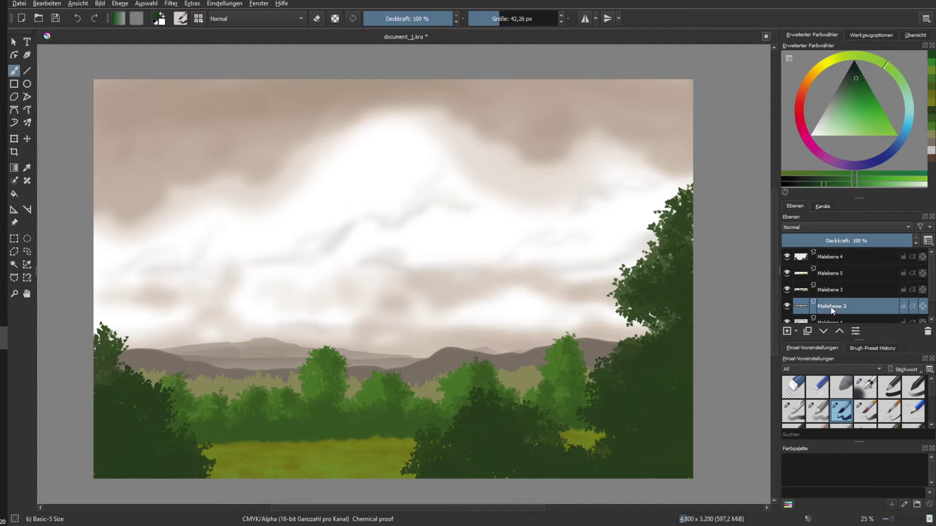
{"action": "left_click", "coordinate": [859, 77]}
{"action": "key", "text": "f"}
{"action": "left_click", "coordinate": [227, 387]}
Try a dark teal-blue stroke over the hills on layer Malebene 1 with the brush at 125 px
{"action": "left_click", "coordinate": [828, 322]}
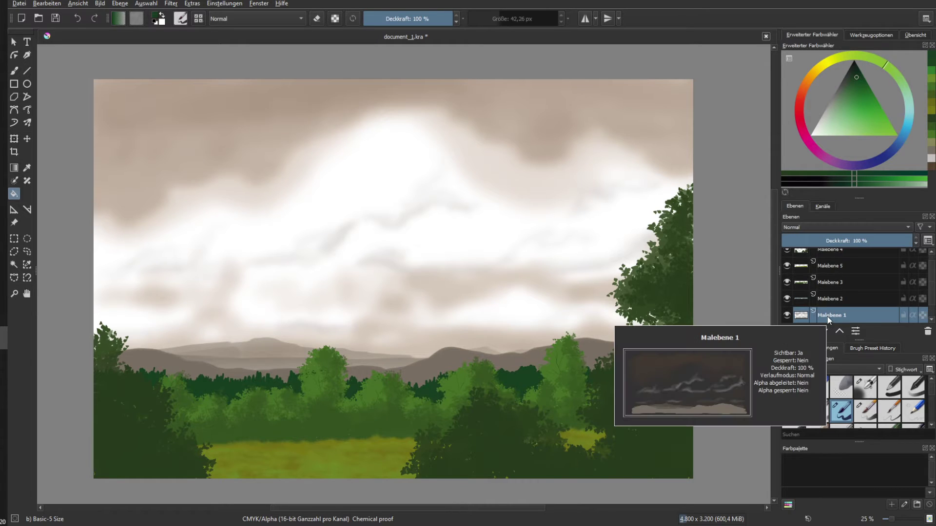
{"action": "left_click", "coordinate": [906, 127]}
{"action": "left_click_drag", "start_coordinate": [874, 109], "coordinate": [860, 82]}
{"action": "left_click", "coordinate": [16, 73]}
{"action": "left_click", "coordinate": [508, 19]}
{"action": "left_click_drag", "start_coordinate": [117, 361], "coordinate": [164, 362]}
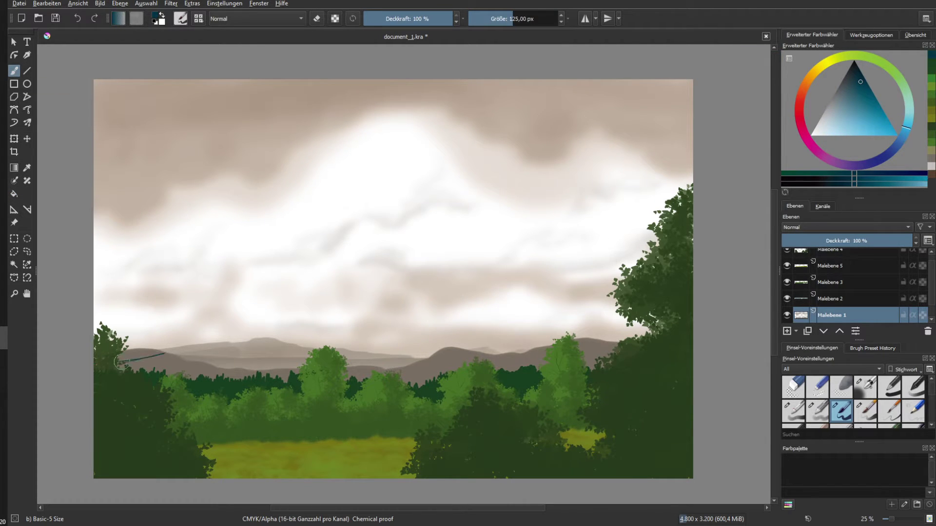
{"action": "key", "text": "ctrl+z"}
Glaze the hills and horizon with translucent teal-blue ridges, using a 529,45 px brush at 9 % opacity
{"action": "left_click", "coordinate": [530, 18]}
{"action": "mouse_move", "coordinate": [439, 20]}
{"action": "left_mouse_down"}
{"action": "mouse_move", "coordinate": [422, 32]}
{"action": "mouse_move", "coordinate": [380, 22]}
{"action": "left_mouse_up"}
{"action": "left_click", "coordinate": [540, 18]}
{"action": "left_click", "coordinate": [372, 18]}
{"action": "mouse_move", "coordinate": [155, 356]}
{"action": "left_mouse_down"}
{"action": "mouse_move", "coordinate": [273, 349]}
{"action": "mouse_move", "coordinate": [429, 358]}
{"action": "mouse_move", "coordinate": [293, 344]}
{"action": "mouse_move", "coordinate": [148, 368]}
{"action": "mouse_move", "coordinate": [675, 365]}
{"action": "left_mouse_up"}
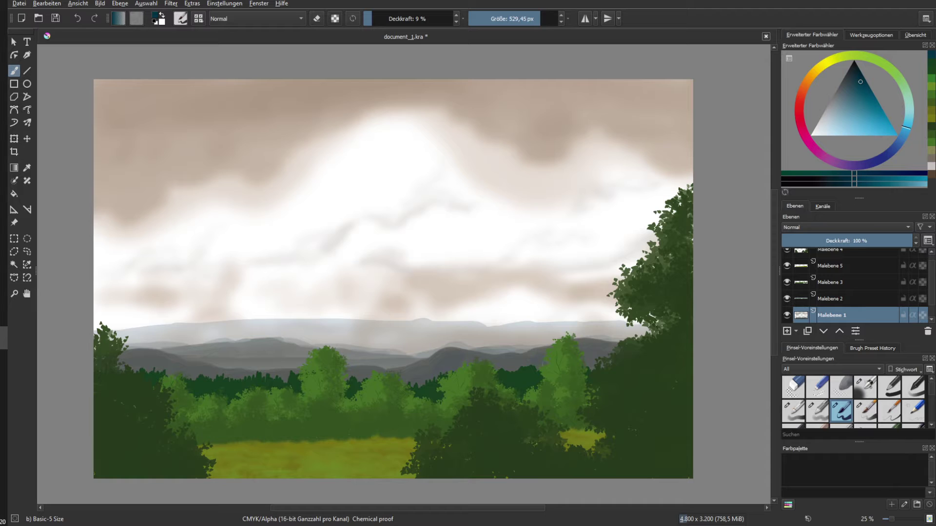
Deepen the blue tint over the nearer hills with the brush opacity at 24 %
{"action": "left_click", "coordinate": [385, 18]}
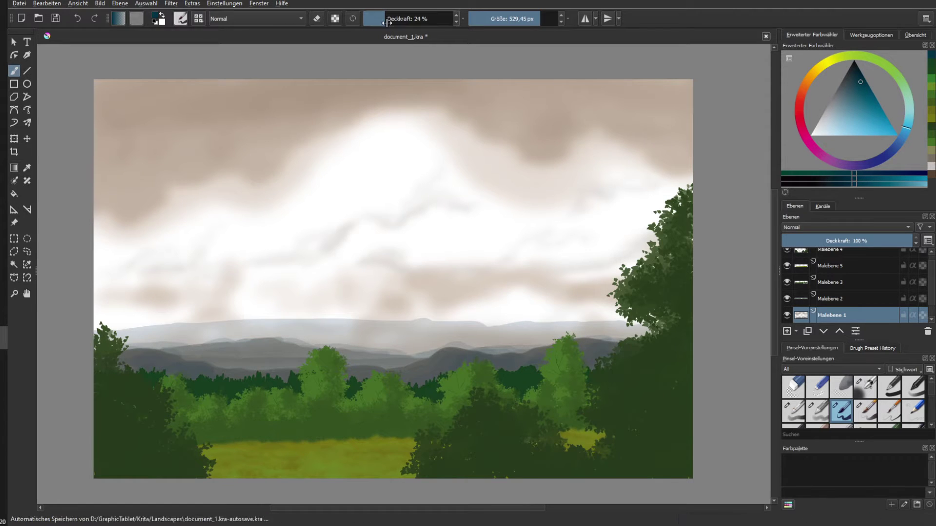
{"action": "mouse_move", "coordinate": [168, 361]}
{"action": "left_mouse_down"}
{"action": "mouse_move", "coordinate": [175, 381]}
{"action": "mouse_move", "coordinate": [381, 374]}
{"action": "left_mouse_up"}
{"action": "left_click_drag", "start_coordinate": [547, 366], "coordinate": [608, 375]}
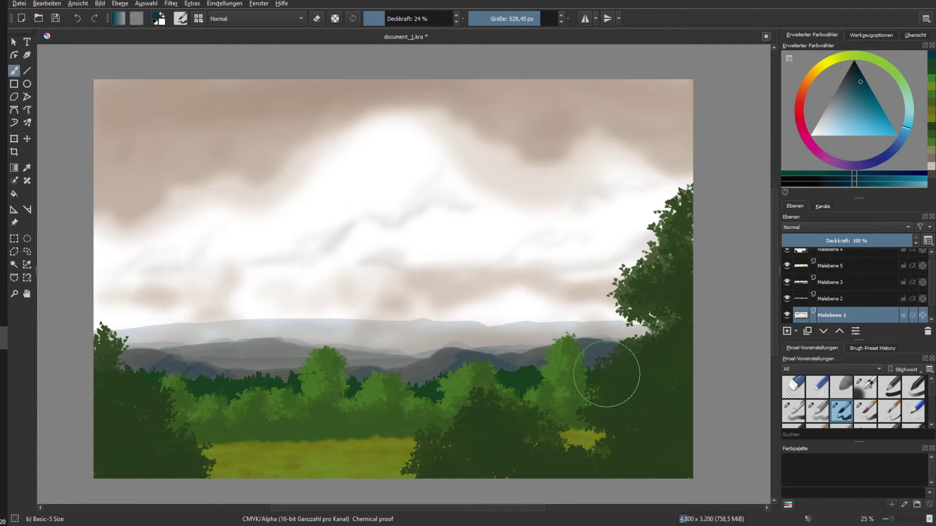
{"action": "left_click", "coordinate": [170, 4]}
{"action": "mouse_move", "coordinate": [214, 73]}
{"action": "left_click", "coordinate": [424, 76]}
{"action": "left_click", "coordinate": [817, 197]}
{"action": "left_click", "coordinate": [816, 208]}
{"action": "left_click", "coordinate": [918, 403]}
Undo the blue glazes on the hills and the dark green fill of the distant treeline
{"action": "key", "text": "ctrl+z"}
{"action": "key", "text": "ctrl+z"}
{"action": "key", "text": "ctrl+z"}
{"action": "key", "text": "ctrl+z"}
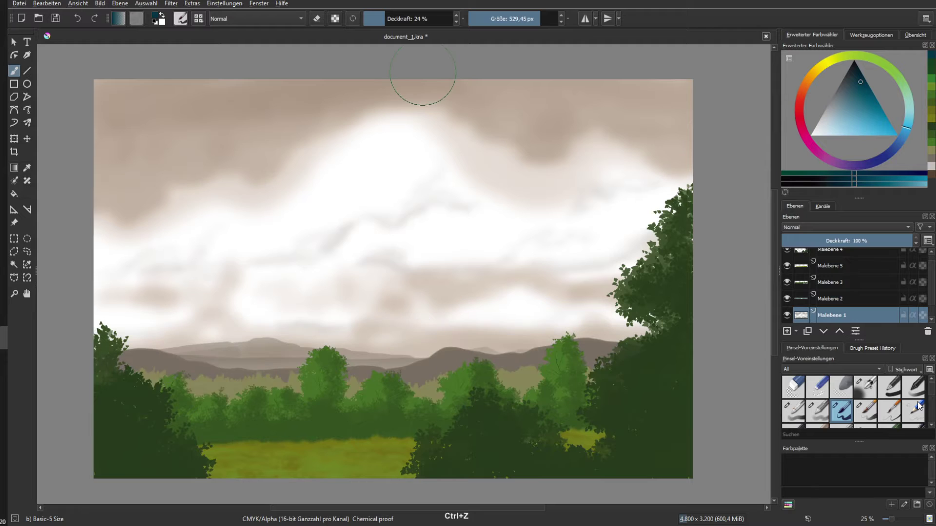
Glaze the hills and the horizon haze in translucent teal-blue on layer Malebene 6, with a 529,45 px brush at 9 % opacity
{"action": "left_click_drag", "start_coordinate": [385, 18], "coordinate": [372, 19]}
{"action": "left_click_drag", "start_coordinate": [185, 349], "coordinate": [366, 359]}
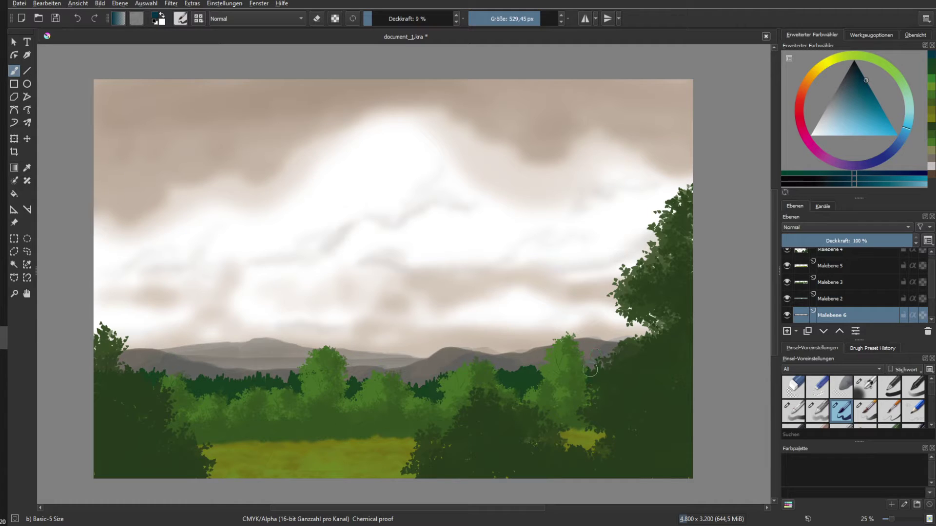
{"action": "left_click_drag", "start_coordinate": [79, 342], "coordinate": [655, 348]}
{"action": "mouse_move", "coordinate": [655, 342]}
{"action": "left_mouse_down"}
{"action": "mouse_move", "coordinate": [142, 331]}
{"action": "mouse_move", "coordinate": [81, 339]}
{"action": "mouse_move", "coordinate": [655, 352]}
{"action": "left_mouse_up"}
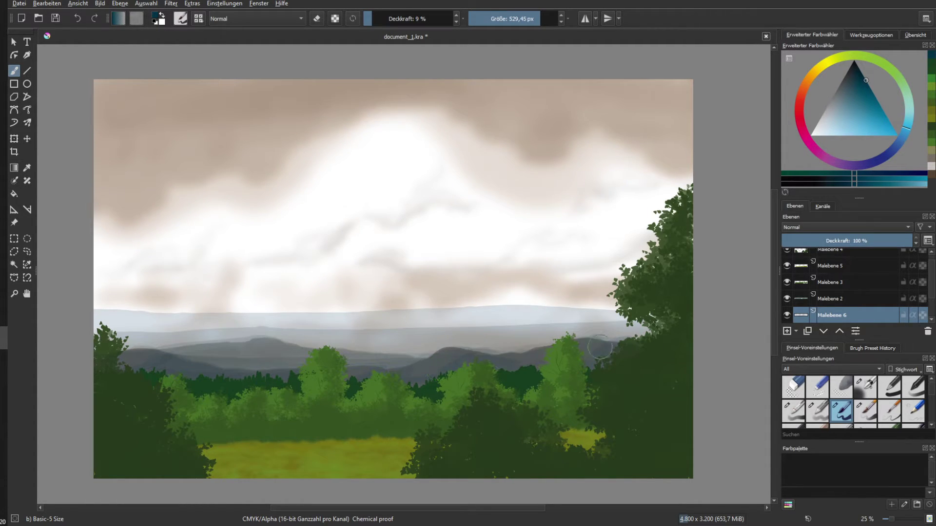
Tint the dark upper clouds and the low cloud shadows above the horizon with the translucent teal-blue at 9 % opacity
{"action": "mouse_move", "coordinate": [119, 100]}
{"action": "left_mouse_down"}
{"action": "mouse_move", "coordinate": [286, 108]}
{"action": "mouse_move", "coordinate": [591, 90]}
{"action": "mouse_move", "coordinate": [162, 108]}
{"action": "mouse_move", "coordinate": [680, 93]}
{"action": "left_mouse_up"}
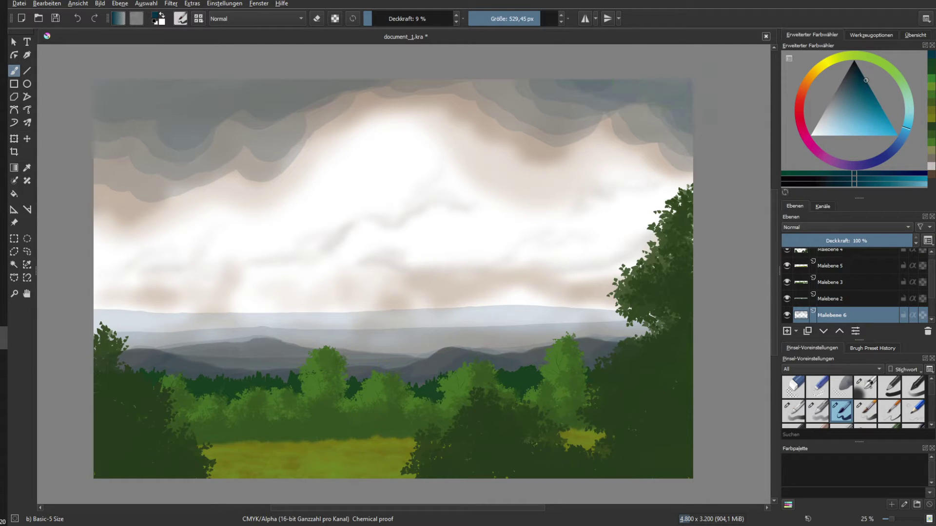
{"action": "left_click_drag", "start_coordinate": [142, 293], "coordinate": [293, 262]}
{"action": "mouse_move", "coordinate": [357, 262]}
{"action": "left_mouse_down"}
{"action": "mouse_move", "coordinate": [390, 299]}
{"action": "mouse_move", "coordinate": [619, 292]}
{"action": "left_mouse_up"}
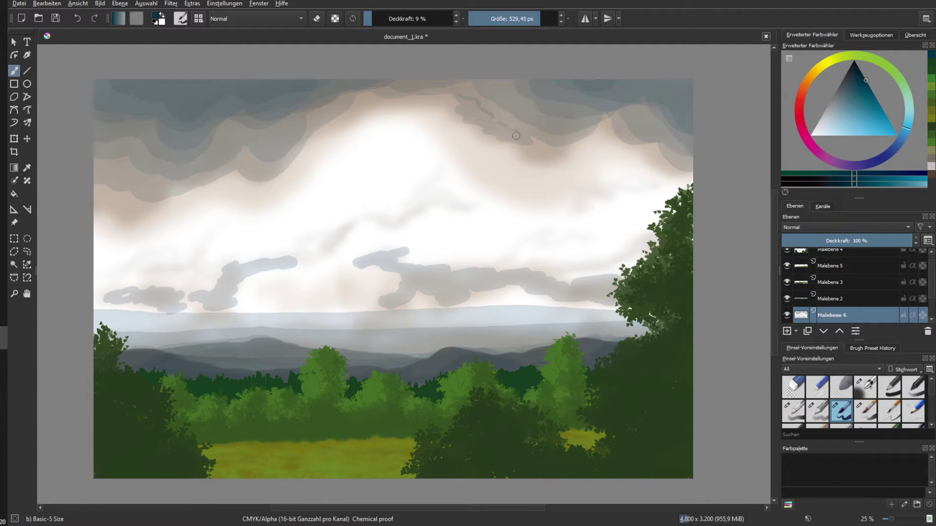
Soften the blue glazes on layer Malebene 6 with a Gaussian blur of 95,86 px horizontally and vertically
{"action": "left_click", "coordinate": [173, 3]}
{"action": "mouse_move", "coordinate": [195, 62]}
{"action": "left_click", "coordinate": [422, 73]}
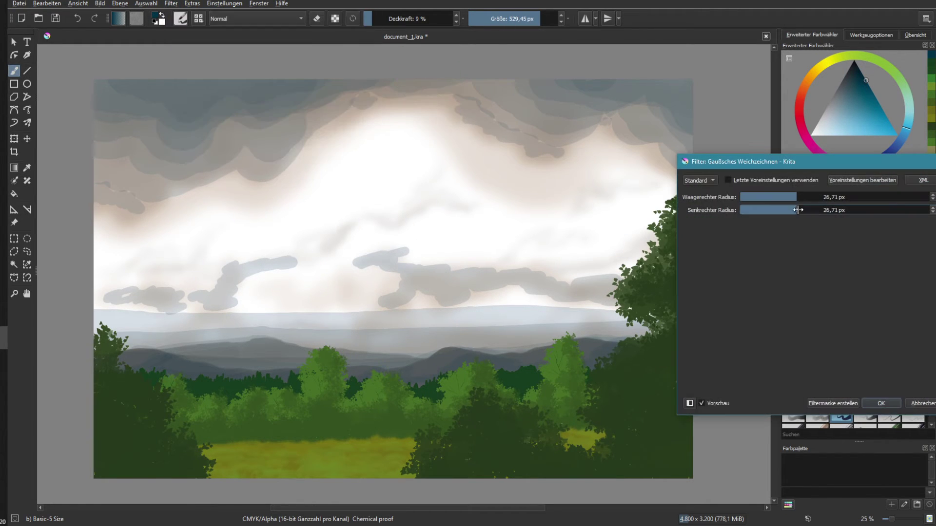
{"action": "left_click_drag", "start_coordinate": [795, 210], "coordinate": [827, 211]}
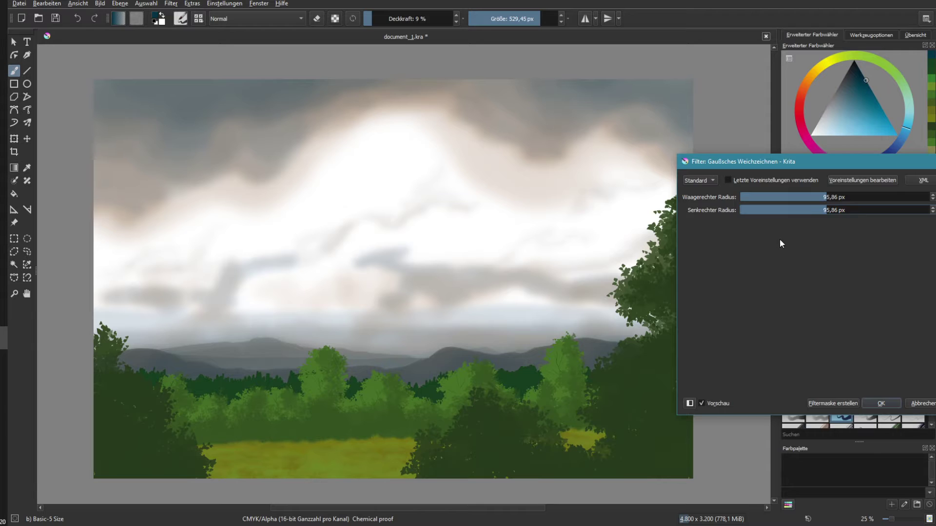
{"action": "key", "text": "Return"}
Darken the middle trees on layer Malebene 3 with repeated fills in progressively deeper bluish greens at 50 % opacity
{"action": "left_click", "coordinate": [27, 168]}
{"action": "left_click", "coordinate": [891, 69]}
{"action": "left_click", "coordinate": [855, 93]}
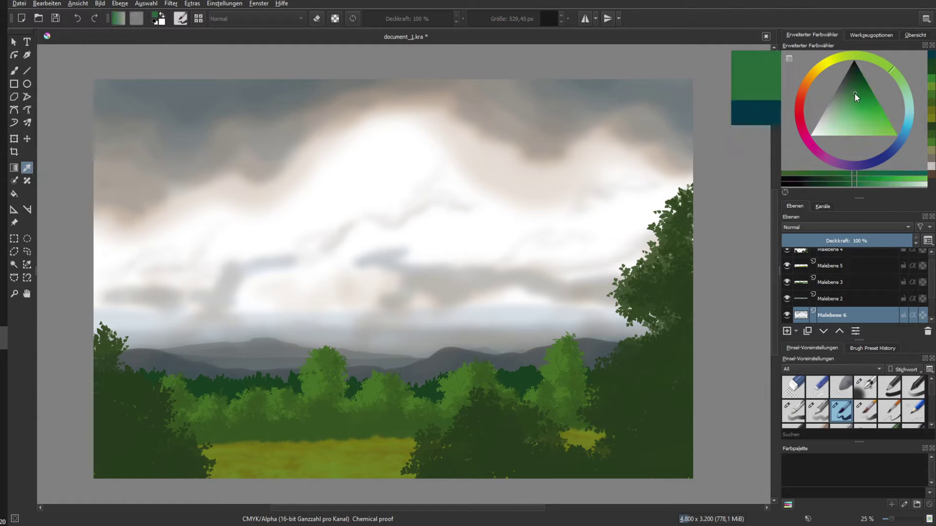
{"action": "left_click", "coordinate": [14, 193]}
{"action": "left_click", "coordinate": [207, 401]}
{"action": "key", "text": "ctrl+z"}
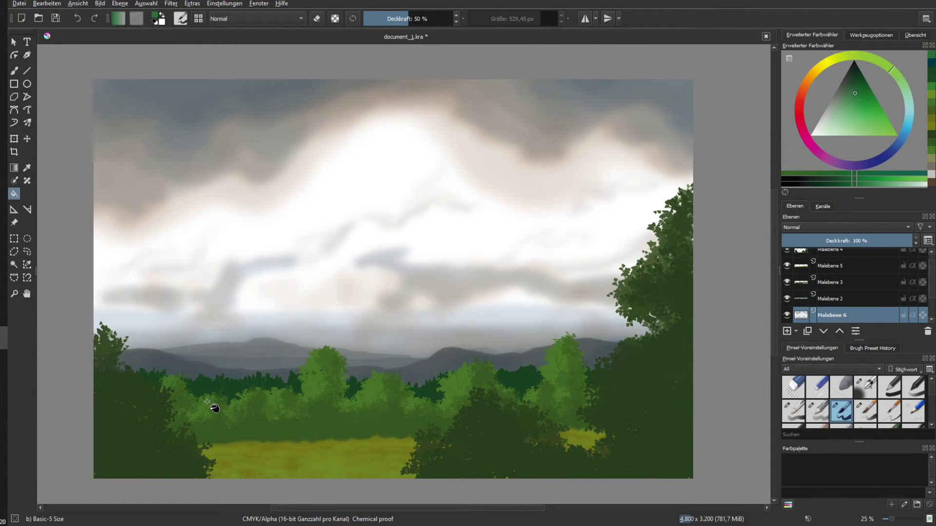
{"action": "key", "text": "Page_Up"}
{"action": "key", "text": "Page_Up"}
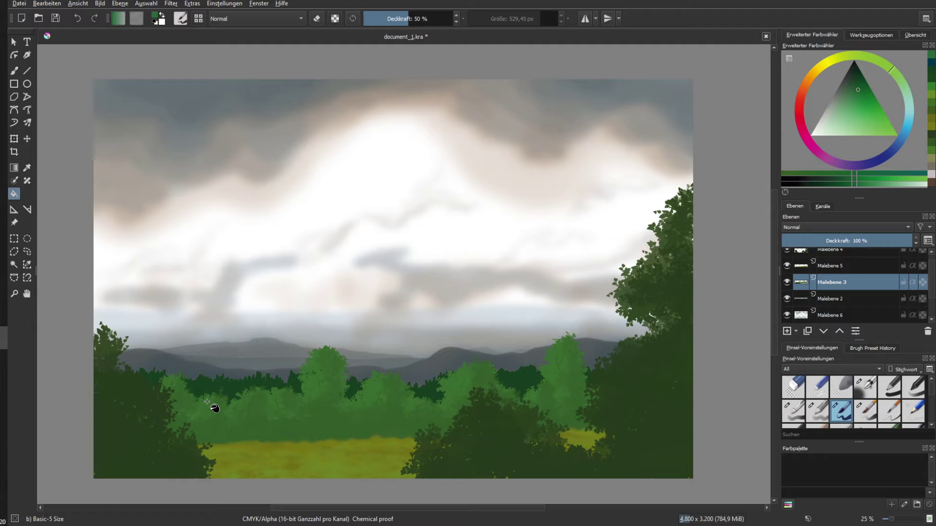
{"action": "left_click", "coordinate": [857, 84]}
{"action": "left_click", "coordinate": [311, 389]}
{"action": "left_click", "coordinate": [858, 79]}
{"action": "left_click", "coordinate": [240, 407]}
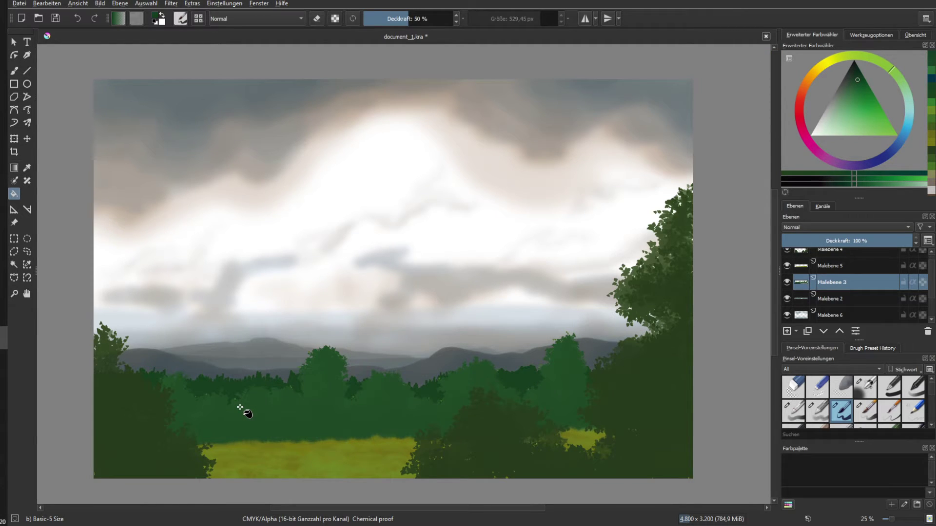
Stamp brighter green grass across the meadow on layer Malebene 5, using the Stamp Grass Patch brush
{"action": "left_click", "coordinate": [860, 109]}
{"action": "scroll", "coordinate": [887, 266], "scroll_direction": "up", "scroll_amount": 1}
{"action": "left_click", "coordinate": [14, 71]}
{"action": "scroll", "coordinate": [817, 400], "scroll_direction": "down", "scroll_amount": 15}
{"action": "left_click", "coordinate": [817, 393]}
{"action": "mouse_move", "coordinate": [199, 447]}
{"action": "left_mouse_down"}
{"action": "mouse_move", "coordinate": [414, 445]}
{"action": "mouse_move", "coordinate": [433, 454]}
{"action": "left_mouse_up"}
{"action": "left_click", "coordinate": [819, 273]}
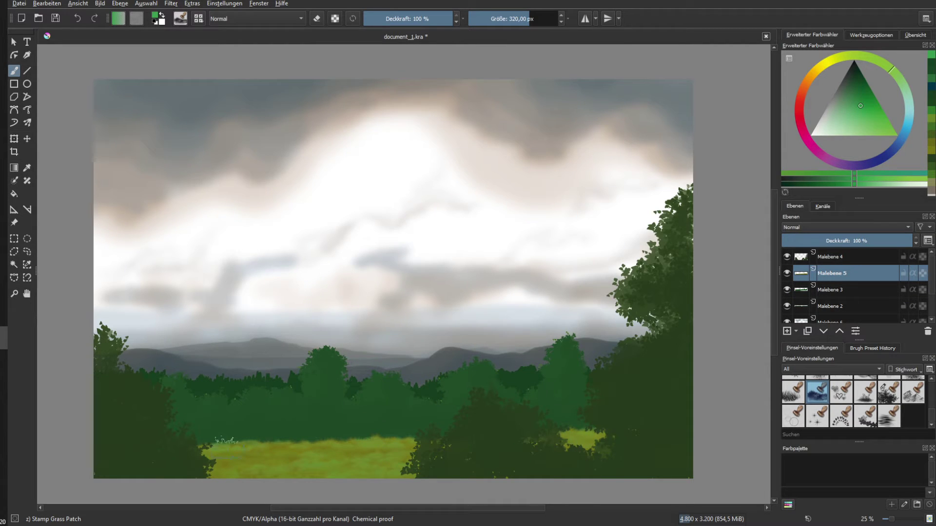
Stamp darker green grass along the near edge of the meadow with the brush at 417,15 px
{"action": "left_click", "coordinate": [861, 98]}
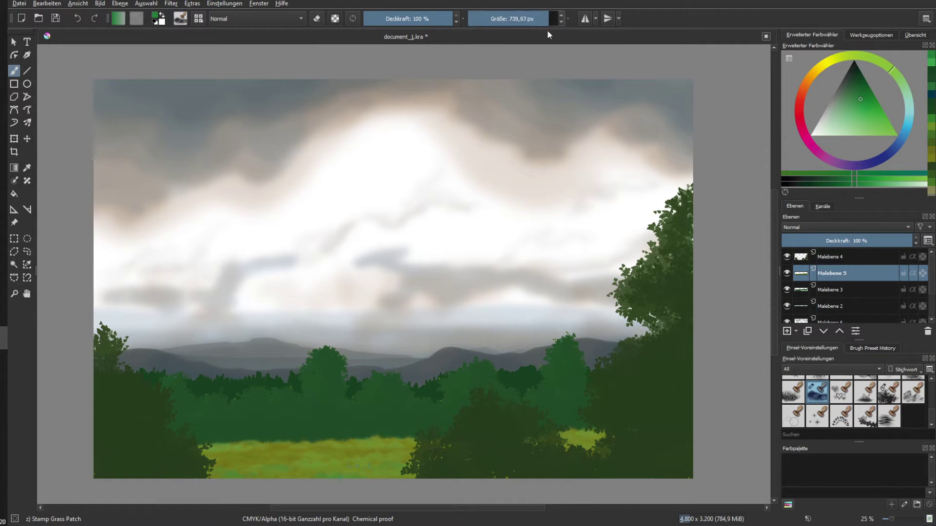
{"action": "left_click", "coordinate": [856, 89]}
{"action": "left_click_drag", "start_coordinate": [308, 489], "coordinate": [390, 470]}
{"action": "left_click_drag", "start_coordinate": [391, 467], "coordinate": [240, 468]}
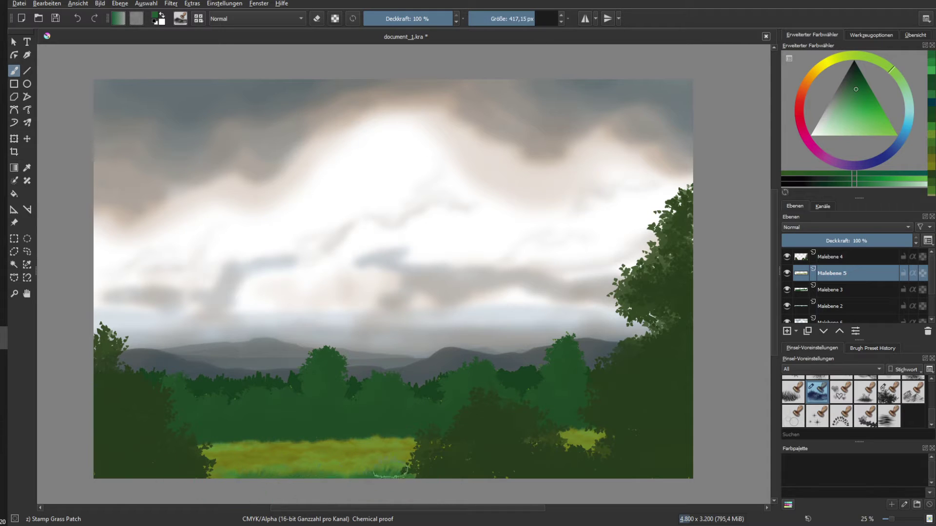
Shade the middle trees on layer Malebene 3 with very dark green foliage, using the Stamp Leaves brush at 87,43 px
{"action": "left_click", "coordinate": [889, 392]}
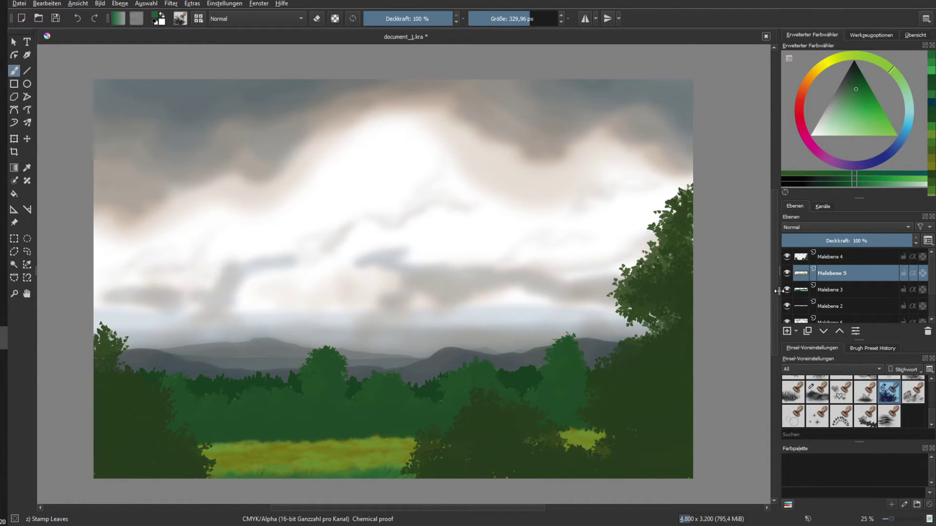
{"action": "left_click", "coordinate": [854, 76]}
{"action": "left_click", "coordinate": [489, 18]}
{"action": "left_click_drag", "start_coordinate": [177, 425], "coordinate": [258, 399]}
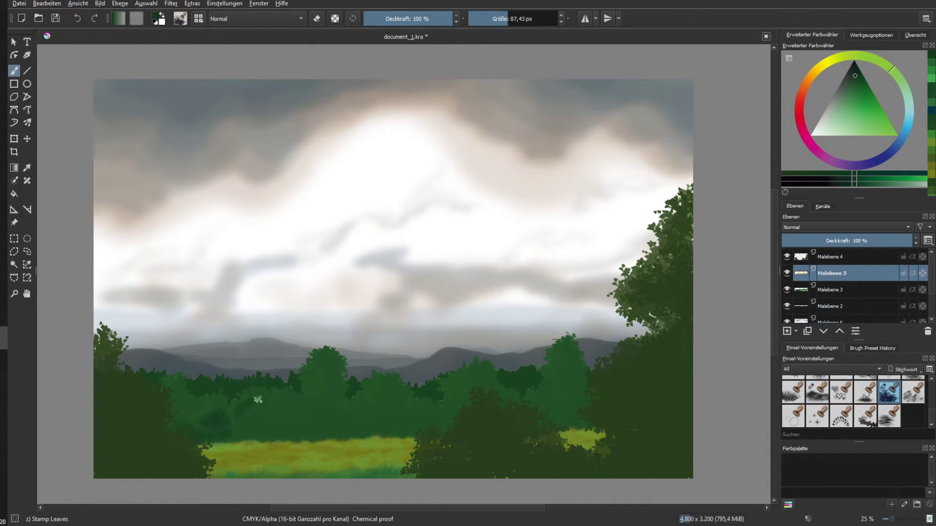
{"action": "key", "text": "ctrl+z"}
{"action": "key", "text": "ctrl+shift+z"}
{"action": "left_click", "coordinate": [786, 290]}
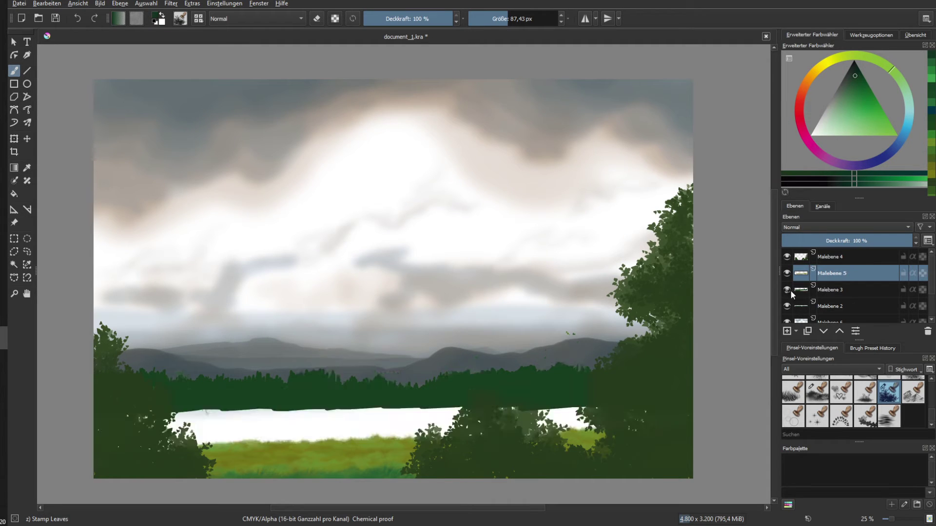
{"action": "left_click", "coordinate": [786, 290]}
{"action": "left_click", "coordinate": [832, 290]}
{"action": "left_click_drag", "start_coordinate": [179, 423], "coordinate": [216, 426]}
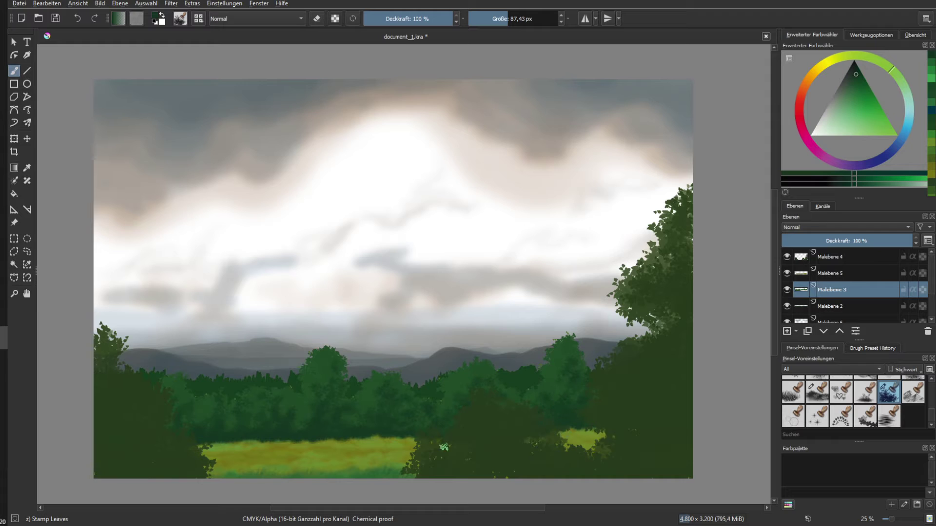
Stamp muted light green leaves over the large foreground tree and the bush beside it on layer Malebene 4, at 242,50 px
{"action": "left_click", "coordinate": [523, 19]}
{"action": "left_click", "coordinate": [826, 258]}
{"action": "left_click", "coordinate": [27, 167]}
{"action": "left_click", "coordinate": [658, 278]}
{"action": "left_click", "coordinate": [847, 101]}
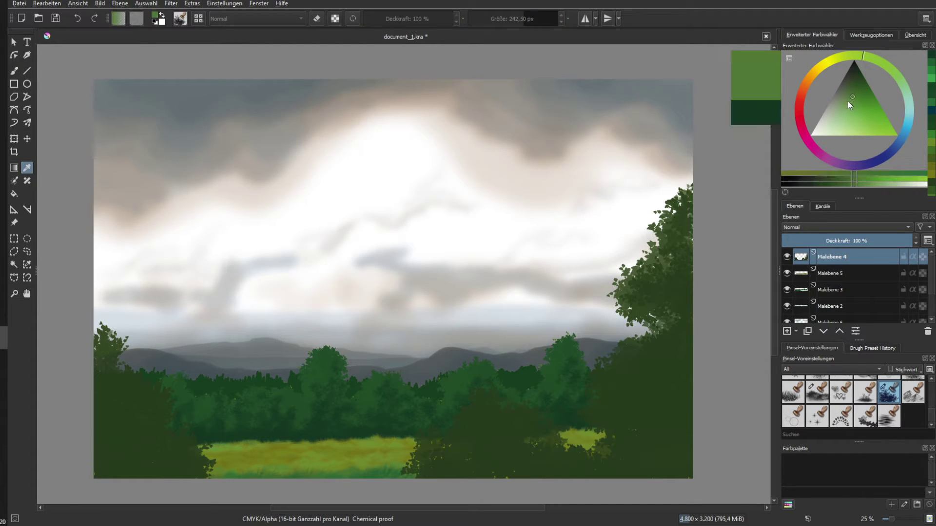
{"action": "left_click", "coordinate": [15, 71]}
{"action": "left_click_drag", "start_coordinate": [682, 205], "coordinate": [625, 285]}
{"action": "left_click_drag", "start_coordinate": [692, 287], "coordinate": [604, 414]}
{"action": "mouse_move", "coordinate": [467, 399]}
{"action": "left_mouse_down"}
{"action": "mouse_move", "coordinate": [502, 458]}
{"action": "mouse_move", "coordinate": [541, 443]}
{"action": "left_mouse_up"}
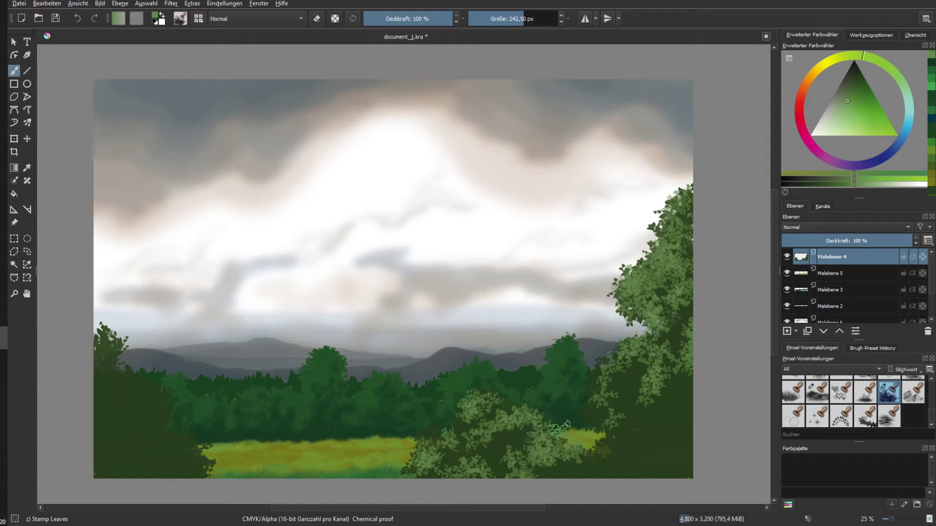
Add more light green leaves to the large tree and cover the foreground bush at the painting's left edge
{"action": "left_click_drag", "start_coordinate": [680, 207], "coordinate": [650, 278]}
{"action": "mouse_move", "coordinate": [616, 353]}
{"action": "left_mouse_down"}
{"action": "mouse_move", "coordinate": [602, 382]}
{"action": "mouse_move", "coordinate": [621, 432]}
{"action": "left_mouse_up"}
{"action": "mouse_move", "coordinate": [102, 326]}
{"action": "left_mouse_down"}
{"action": "mouse_move", "coordinate": [114, 363]}
{"action": "mouse_move", "coordinate": [165, 378]}
{"action": "mouse_move", "coordinate": [166, 428]}
{"action": "mouse_move", "coordinate": [150, 470]}
{"action": "left_mouse_up"}
Shade the lower and inner parts of the large tree and both foreground bushes with very dark green leaf stamps
{"action": "left_click", "coordinate": [854, 77]}
{"action": "left_click", "coordinate": [911, 174]}
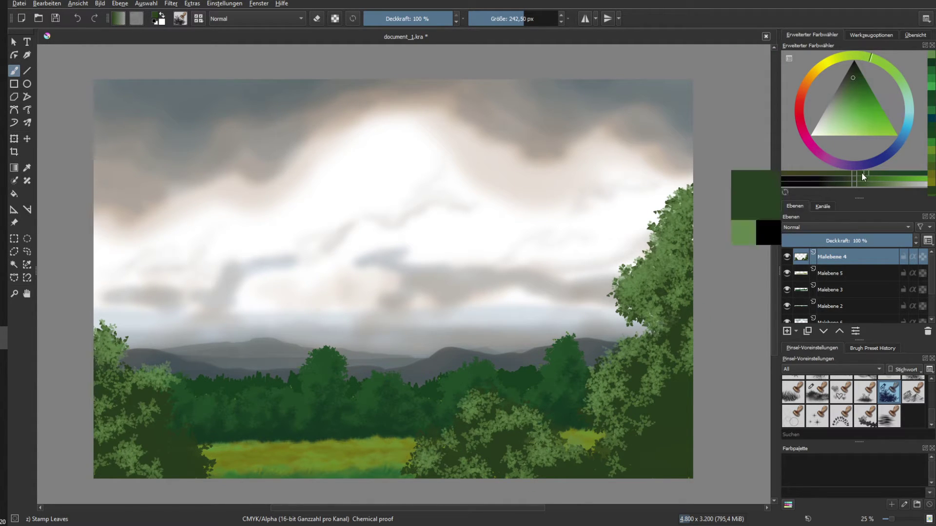
{"action": "mouse_move", "coordinate": [682, 390]}
{"action": "left_mouse_down"}
{"action": "mouse_move", "coordinate": [675, 430]}
{"action": "mouse_move", "coordinate": [662, 374]}
{"action": "mouse_move", "coordinate": [655, 474]}
{"action": "mouse_move", "coordinate": [692, 384]}
{"action": "mouse_move", "coordinate": [673, 347]}
{"action": "left_mouse_up"}
{"action": "left_click", "coordinate": [854, 70]}
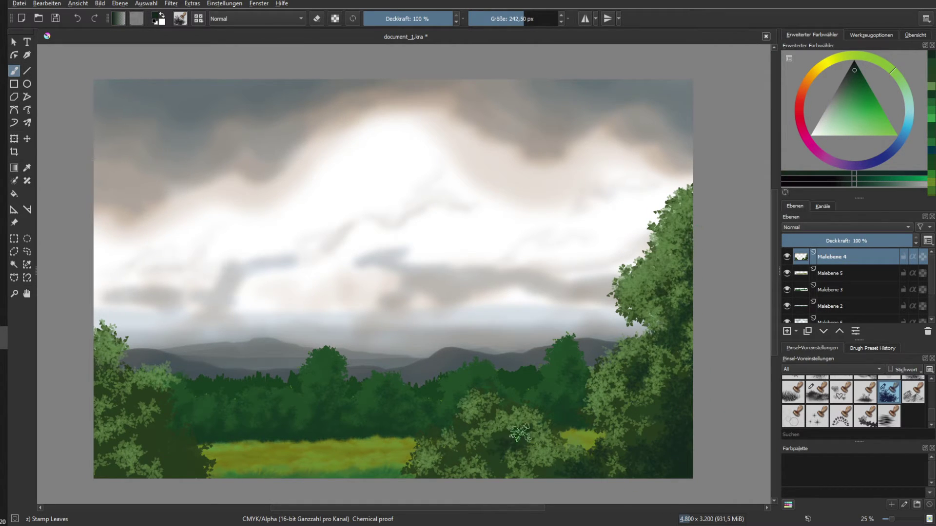
{"action": "left_click_drag", "start_coordinate": [514, 441], "coordinate": [541, 470]}
{"action": "mouse_move", "coordinate": [168, 444]}
{"action": "left_mouse_down"}
{"action": "mouse_move", "coordinate": [204, 473]}
{"action": "mouse_move", "coordinate": [159, 418]}
{"action": "mouse_move", "coordinate": [160, 405]}
{"action": "mouse_move", "coordinate": [106, 412]}
{"action": "mouse_move", "coordinate": [115, 444]}
{"action": "mouse_move", "coordinate": [101, 395]}
{"action": "left_mouse_up"}
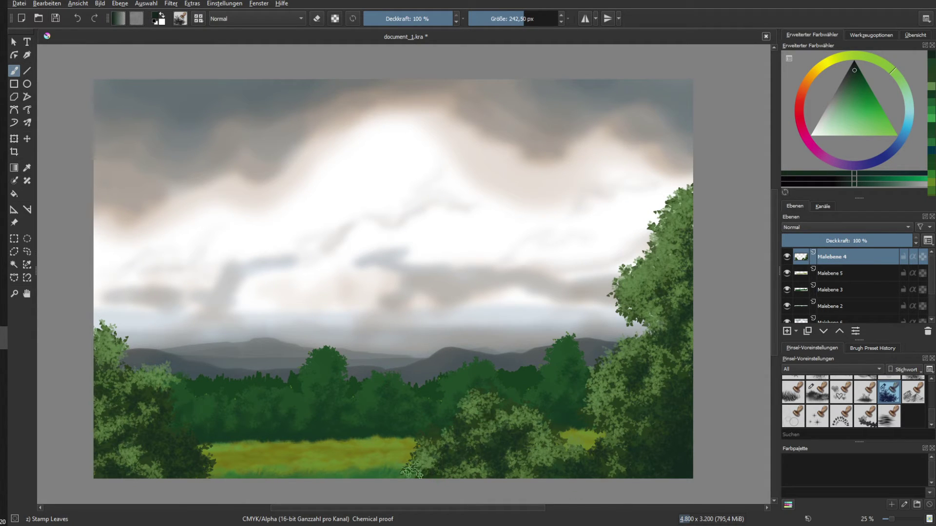
{"action": "left_click", "coordinate": [170, 4]}
{"action": "left_click", "coordinate": [419, 72]}
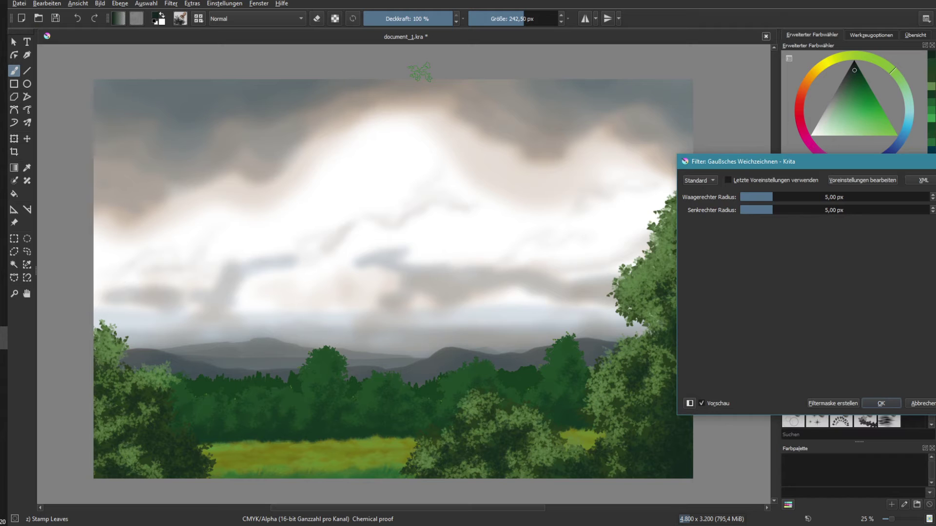
{"action": "left_click", "coordinate": [781, 211]}
{"action": "left_click", "coordinate": [915, 404]}
Apply a light Gaussian blur to the distant treeline on layer Malebene 2 and the middle trees on layer Malebene 3
{"action": "left_click", "coordinate": [832, 310]}
{"action": "left_click", "coordinate": [171, 4]}
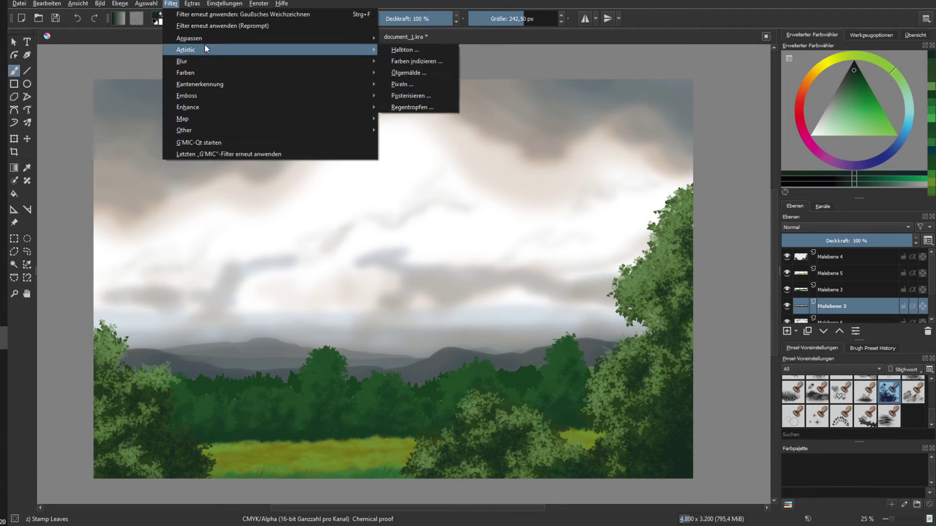
{"action": "mouse_move", "coordinate": [200, 61]}
{"action": "left_click", "coordinate": [419, 73]}
{"action": "left_click", "coordinate": [796, 210]}
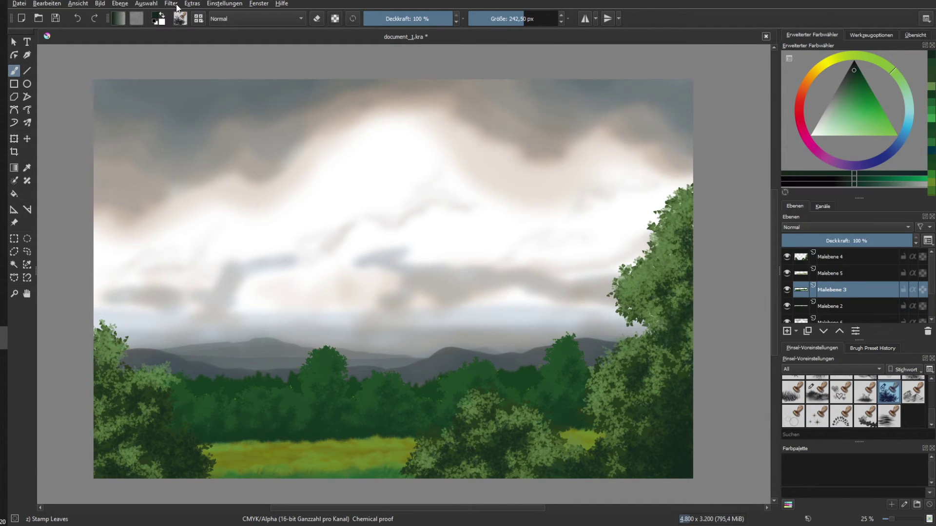
{"action": "left_click", "coordinate": [779, 213]}
{"action": "left_click", "coordinate": [881, 404]}
Apply a slight Gaussian blur to the meadow on layer Malebene 5
{"action": "left_click", "coordinate": [171, 3]}
{"action": "mouse_move", "coordinate": [243, 59]}
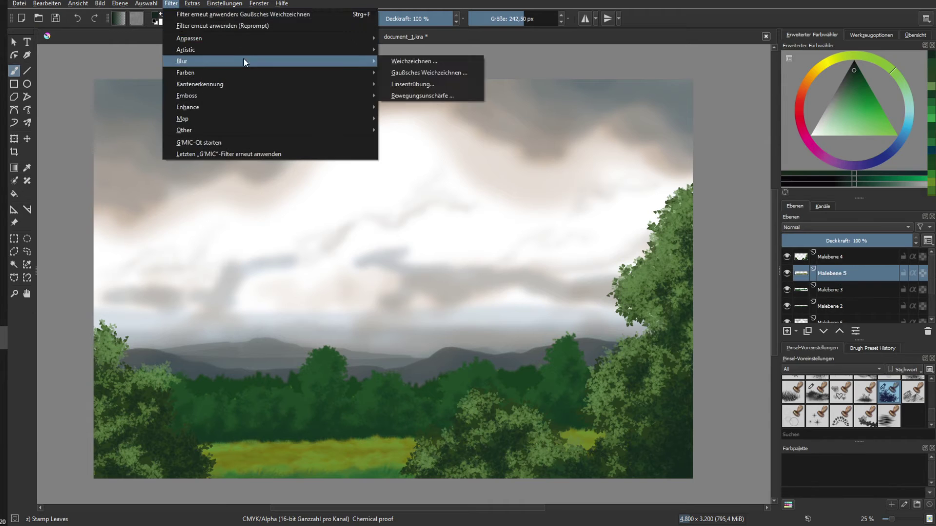
{"action": "left_click", "coordinate": [419, 63]}
{"action": "left_click", "coordinate": [777, 211]}
{"action": "key", "text": "Return"}
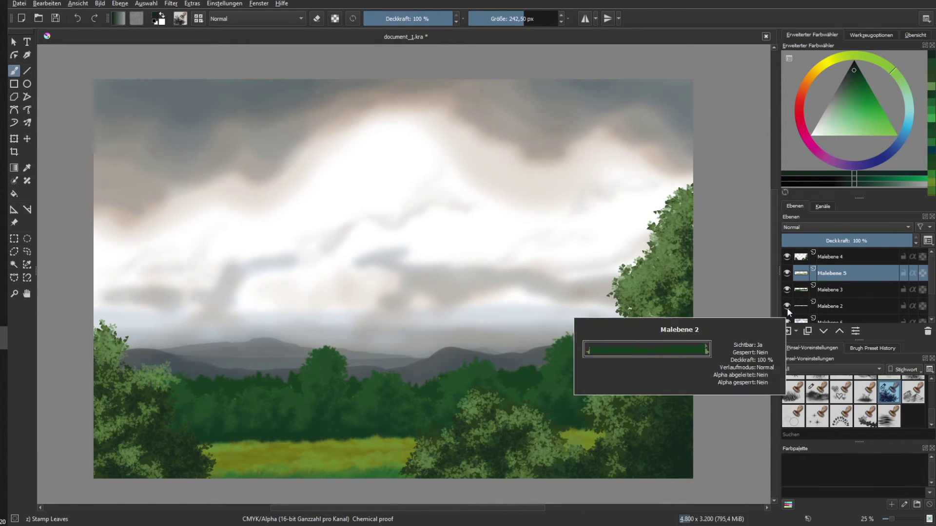
Outline the hills and everything below the horizon as a selection on layer Malebene 1
{"action": "left_click", "coordinate": [27, 251]}
{"action": "left_click_drag", "start_coordinate": [212, 367], "coordinate": [95, 359]}
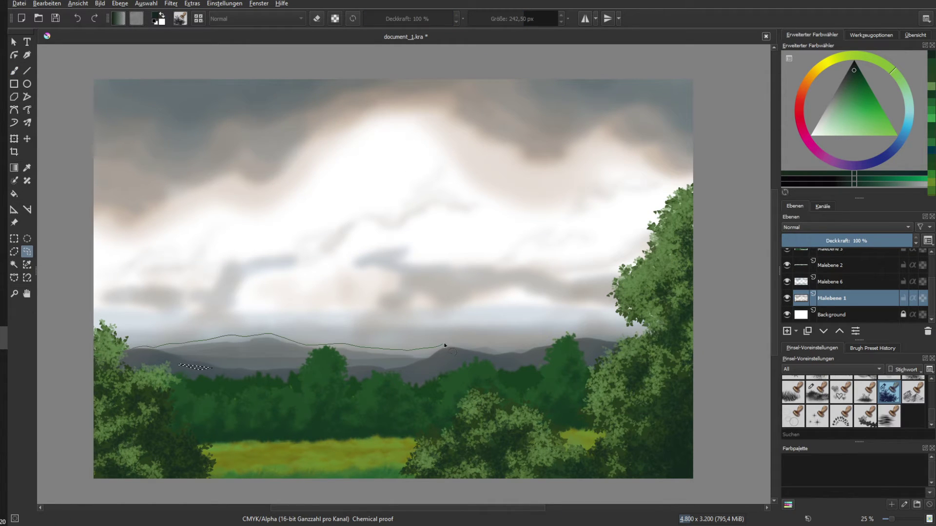
{"action": "left_click_drag", "start_coordinate": [521, 492], "coordinate": [88, 358]}
Soften the selected hills with a Gaussian blur of less than 14,89 px
{"action": "left_click", "coordinate": [171, 3]}
{"action": "mouse_move", "coordinate": [234, 60]}
{"action": "left_click", "coordinate": [419, 64]}
{"action": "left_click", "coordinate": [806, 211]}
{"action": "left_click", "coordinate": [795, 212]}
{"action": "left_click", "coordinate": [786, 211]}
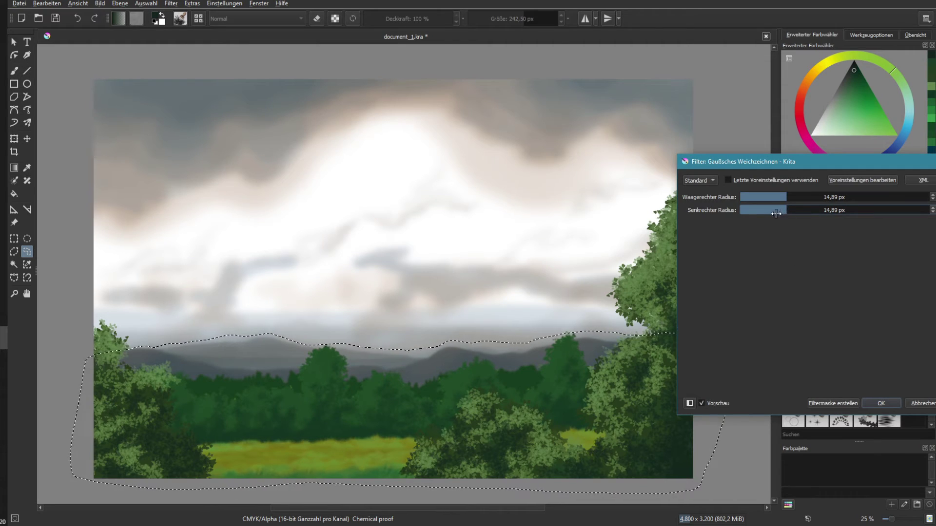
{"action": "left_click", "coordinate": [779, 212]}
{"action": "key", "text": "Return"}
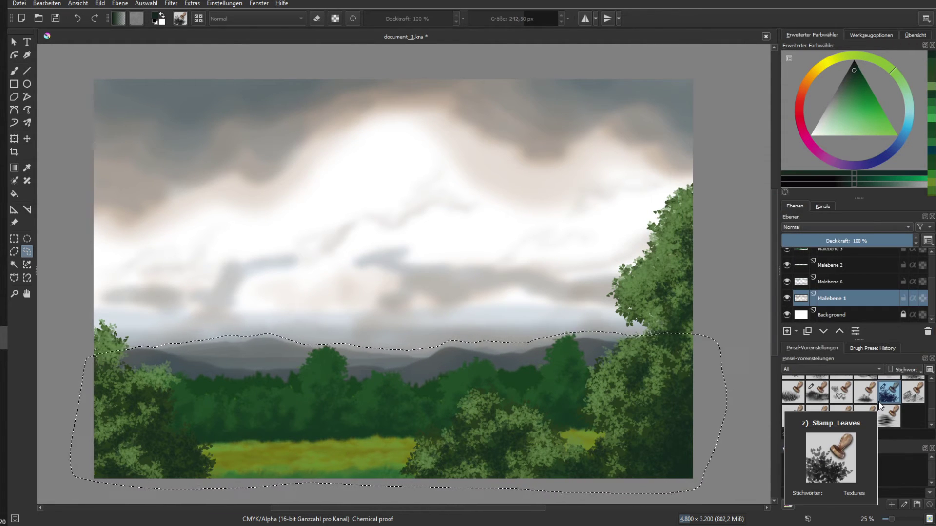
Remove the selection around the hills and save document_1.kra
{"action": "left_click", "coordinate": [146, 4]}
{"action": "left_click", "coordinate": [171, 26]}
{"action": "left_click", "coordinate": [55, 18]}
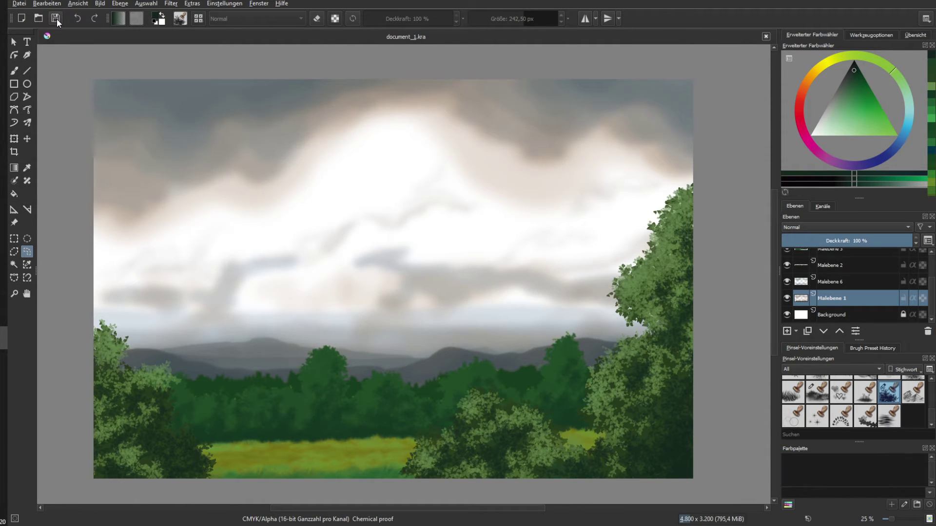
Choose the Airbrush Soft preset and add a new paint layer at the top of the layer stack
{"action": "left_click_drag", "start_coordinate": [931, 417], "coordinate": [934, 385]}
{"action": "left_click", "coordinate": [865, 388]}
{"action": "left_click_drag", "start_coordinate": [932, 296], "coordinate": [931, 268]}
{"action": "left_click", "coordinate": [787, 331]}
{"action": "left_click_drag", "start_coordinate": [848, 301], "coordinate": [853, 250]}
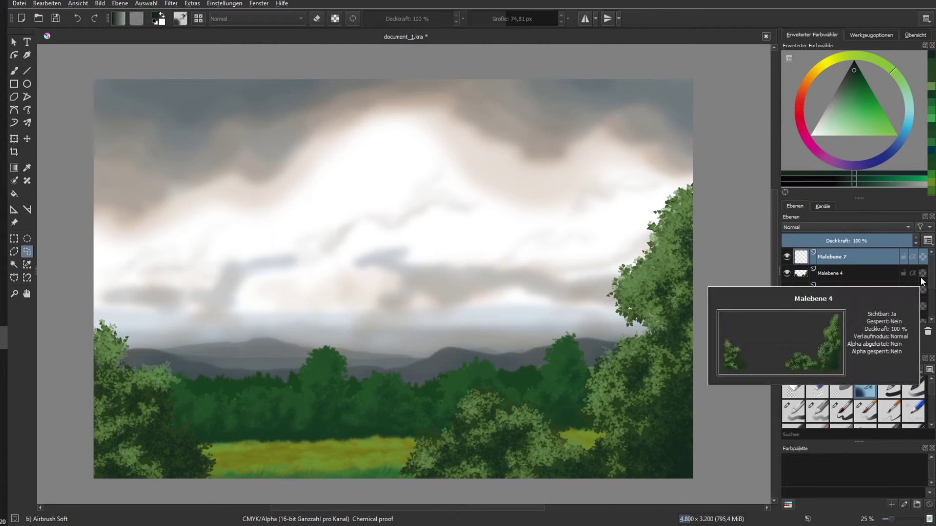
Paint a soft white sun in the sky's upper-left corner, enlarging the brush to 1.000 px, and spread its glow at 55 % opacity
{"action": "left_click", "coordinate": [811, 135]}
{"action": "left_click", "coordinate": [15, 71]}
{"action": "left_click_drag", "start_coordinate": [517, 19], "coordinate": [533, 20]}
{"action": "left_click_drag", "start_coordinate": [115, 95], "coordinate": [129, 90]}
{"action": "left_click_drag", "start_coordinate": [536, 20], "coordinate": [558, 20]}
{"action": "left_click_drag", "start_coordinate": [113, 100], "coordinate": [172, 86]}
{"action": "left_click_drag", "start_coordinate": [423, 19], "coordinate": [413, 21]}
{"action": "mouse_move", "coordinate": [151, 161]}
{"action": "left_mouse_down"}
{"action": "mouse_move", "coordinate": [271, 128]}
{"action": "mouse_move", "coordinate": [219, 81]}
{"action": "mouse_move", "coordinate": [470, 75]}
{"action": "left_mouse_up"}
Highlight the middle trees on layer Malebene 3 with brighter green leaves, using the Stamp Leaves brush at 50,98 px and 55 % opacity
{"action": "left_click", "coordinate": [829, 306]}
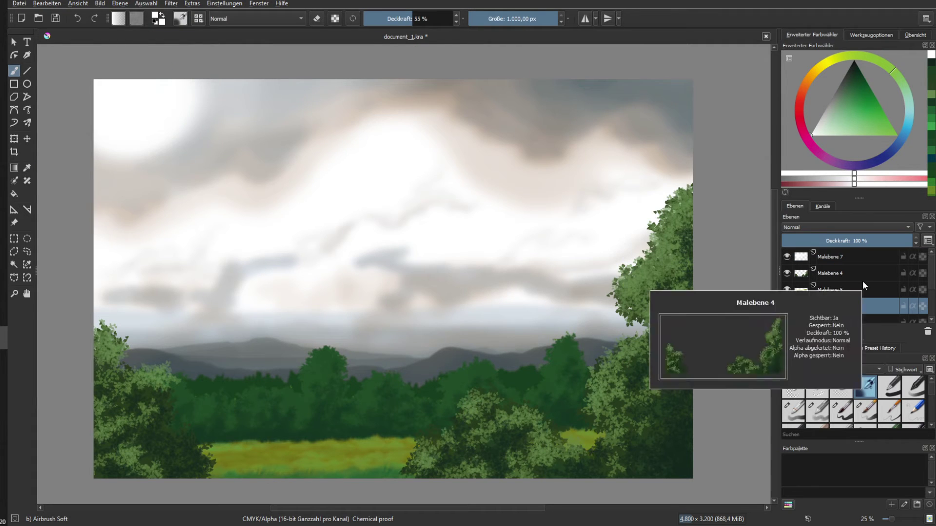
{"action": "left_click", "coordinate": [27, 167]}
{"action": "left_click", "coordinate": [327, 371]}
{"action": "left_click", "coordinate": [869, 98]}
{"action": "left_click", "coordinate": [865, 111]}
{"action": "left_click_drag", "start_coordinate": [931, 388], "coordinate": [933, 414]}
{"action": "scroll", "coordinate": [933, 414], "scroll_direction": "down", "scroll_amount": 5}
{"action": "left_click", "coordinate": [889, 400]}
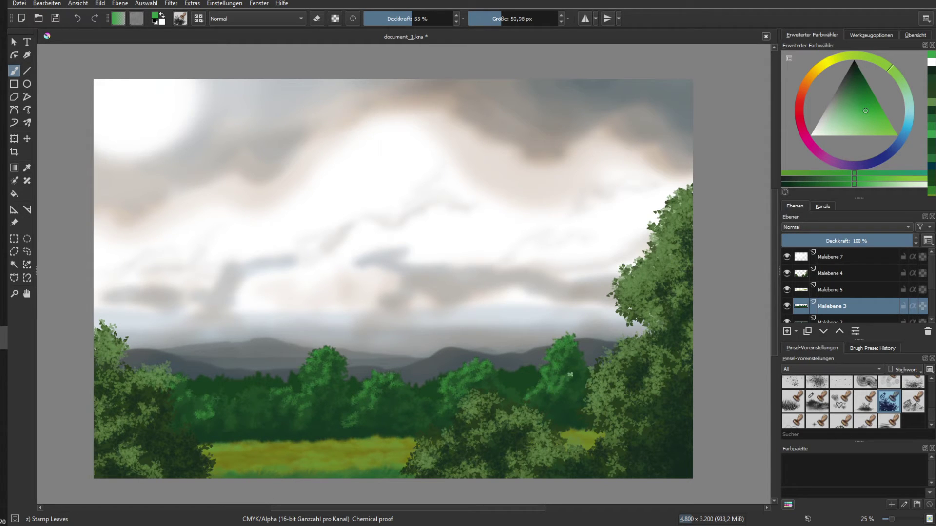
{"action": "scroll", "coordinate": [827, 304], "scroll_direction": "down", "scroll_amount": 1}
{"action": "left_click", "coordinate": [828, 293]}
{"action": "left_click", "coordinate": [852, 92]}
{"action": "scroll", "coordinate": [850, 407], "scroll_direction": "down", "scroll_amount": 1}
{"action": "scroll", "coordinate": [855, 407], "scroll_direction": "up", "scroll_amount": 10}
{"action": "left_click", "coordinate": [864, 407]}
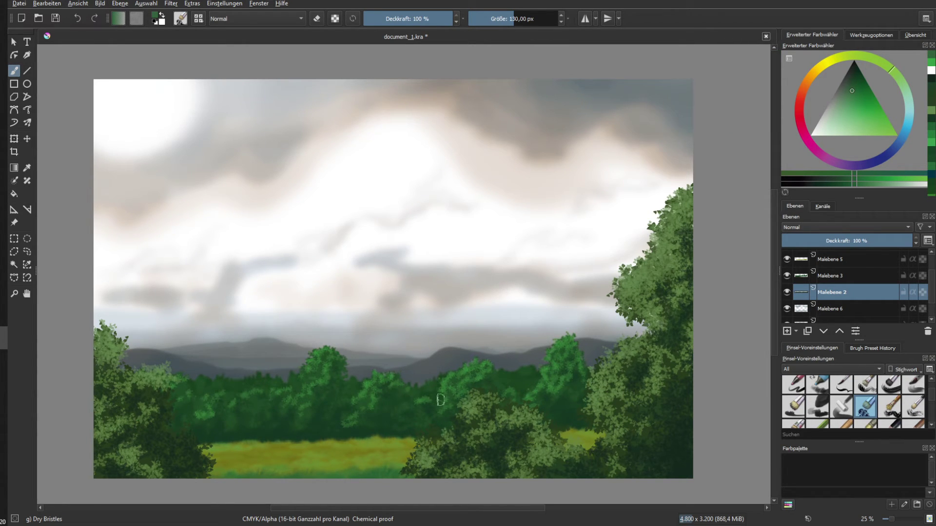
Make Malebene 6 the active layer and undo the trial stroke
{"action": "left_click", "coordinate": [825, 322]}
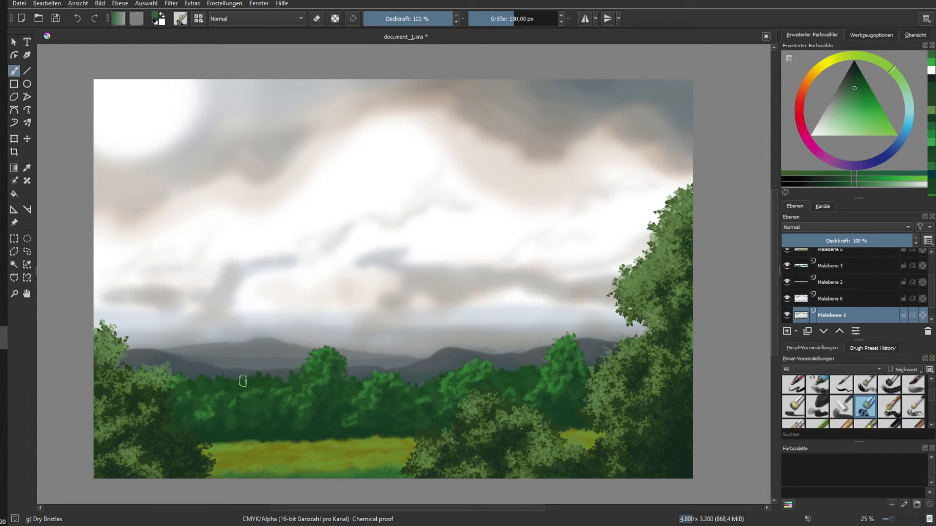
{"action": "left_click", "coordinate": [830, 300]}
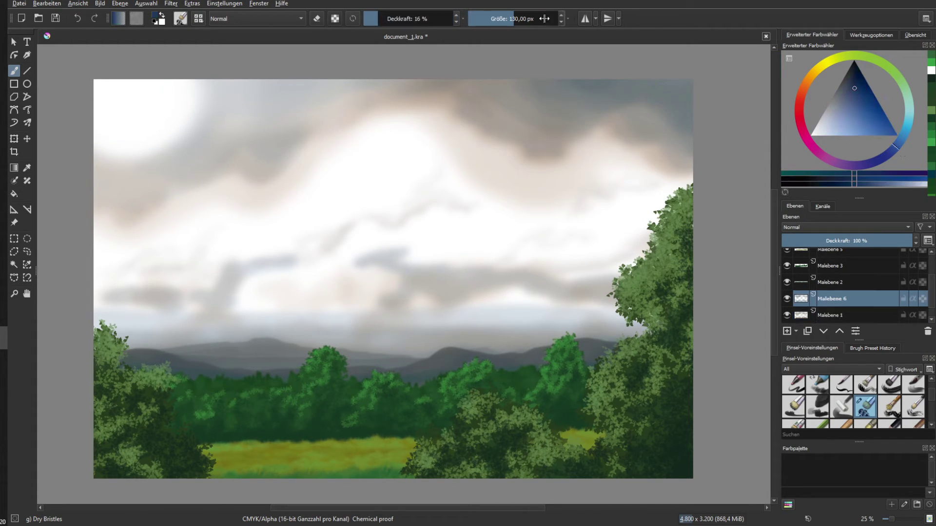
{"action": "key", "text": "ctrl+z"}
Try the Stamp Shoujo Bubbles brush in the sky, in dark blue at 500 px and in yellow at 1.000 px, undoing each attempt
{"action": "scroll", "coordinate": [793, 419], "scroll_direction": "down", "scroll_amount": 3}
{"action": "left_click", "coordinate": [793, 423]}
{"action": "key", "text": "ctrl+z"}
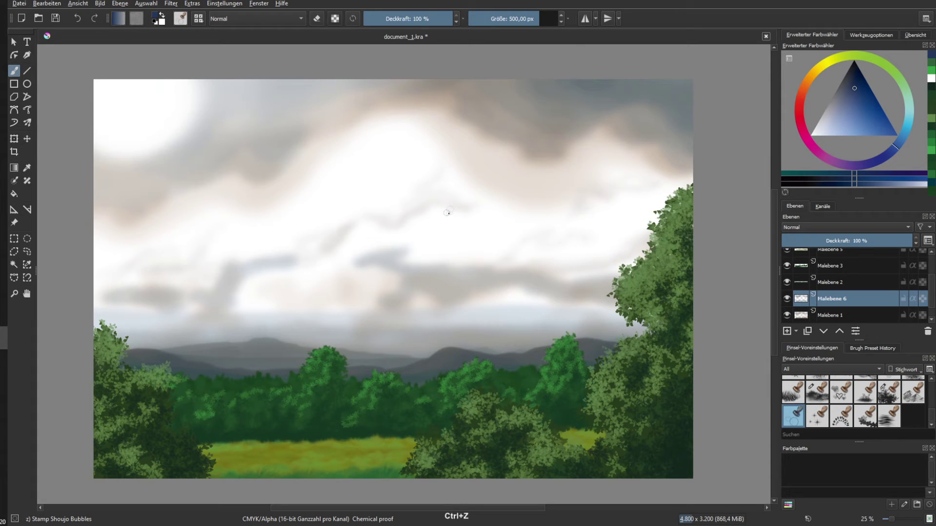
{"action": "key", "text": "ctrl+z"}
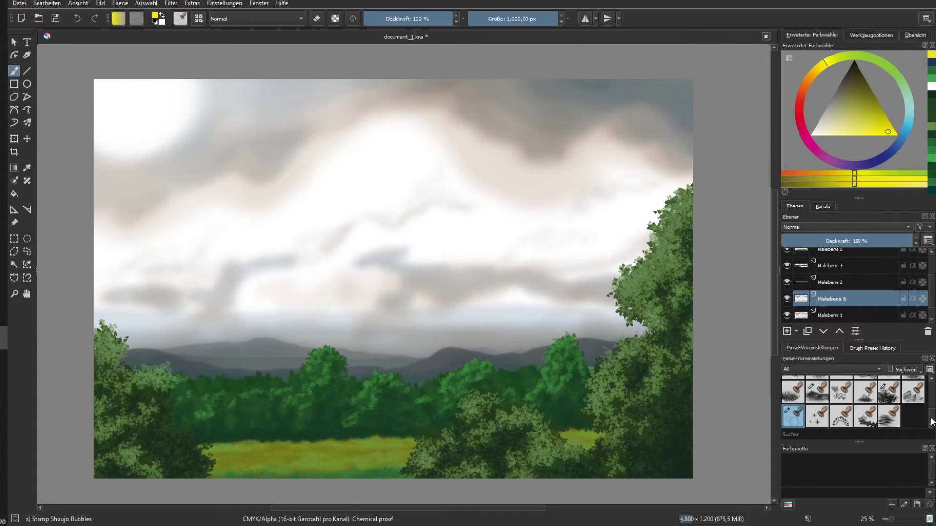
Try yellow light spots in the sky with the Stamp Bokeh brush at 1.000 px and 17 % opacity, and undo them
{"action": "left_click_drag", "start_coordinate": [931, 422], "coordinate": [931, 415]}
{"action": "left_click", "coordinate": [889, 388]}
{"action": "left_click_drag", "start_coordinate": [534, 19], "coordinate": [562, 20]}
{"action": "left_click", "coordinate": [379, 18]}
{"action": "key", "text": "ctrl+z"}
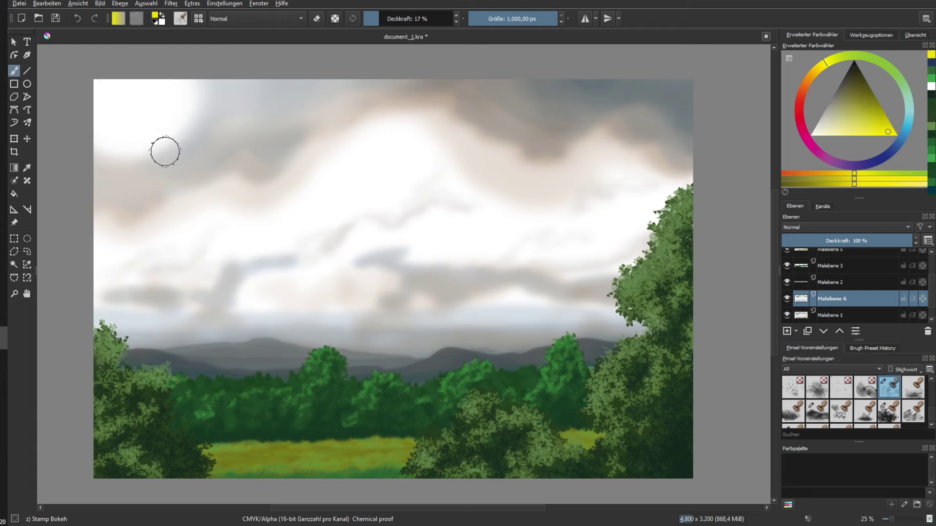
Try a paler yellow Stamp Bokeh effect beside the sun at 15 % opacity, and undo it
{"action": "left_click", "coordinate": [377, 19]}
{"action": "left_click", "coordinate": [871, 133]}
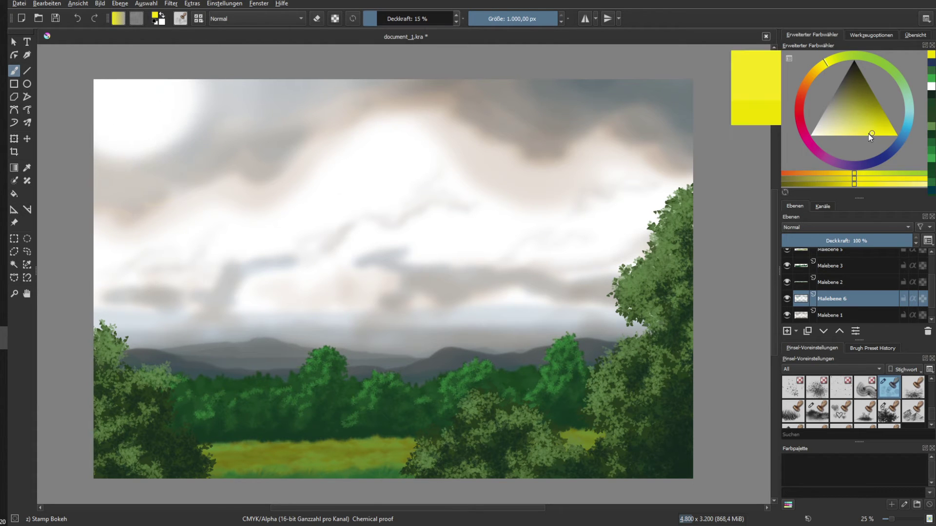
{"action": "left_click", "coordinate": [236, 205]}
{"action": "key", "text": "ctrl+z"}
{"action": "left_click", "coordinate": [197, 217]}
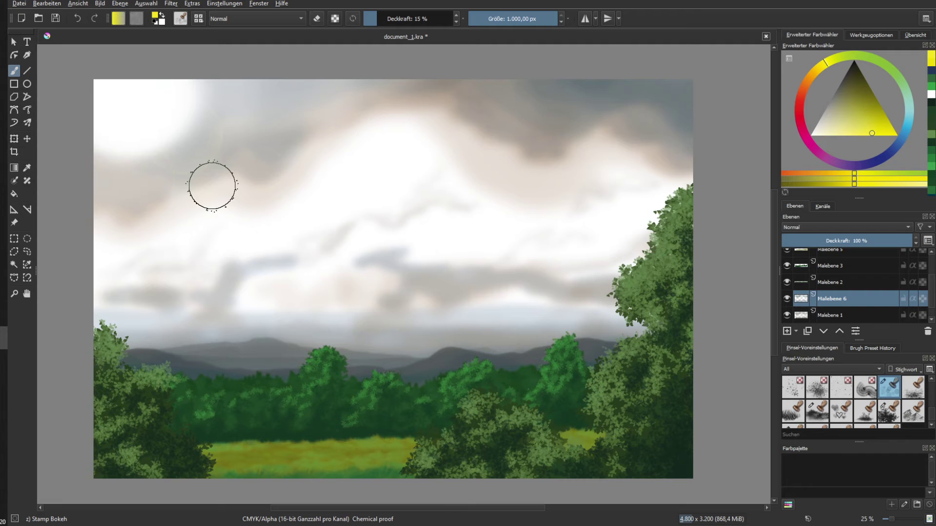
{"action": "key", "text": "ctrl+z"}
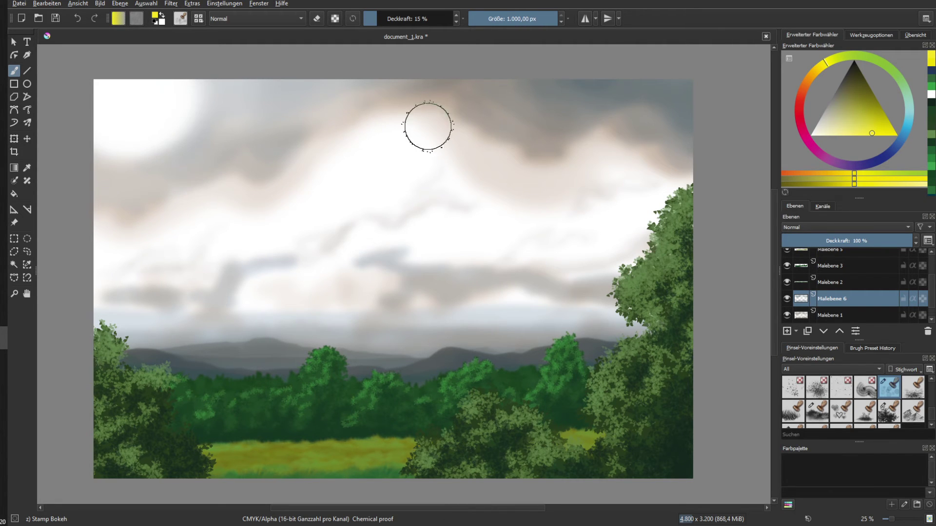
Change the paint colour to turquoise and choose the Airbrush Soft preset
{"action": "left_click", "coordinate": [911, 117]}
{"action": "left_click_drag", "start_coordinate": [932, 413], "coordinate": [931, 401]}
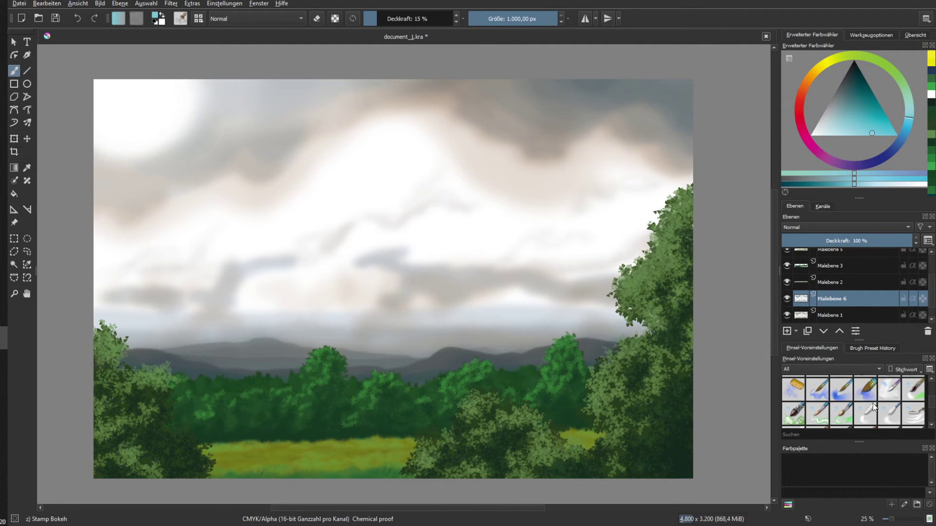
{"action": "left_click", "coordinate": [841, 390]}
{"action": "left_click", "coordinate": [889, 414]}
{"action": "left_click_drag", "start_coordinate": [680, 120], "coordinate": [677, 125]}
{"action": "left_click_drag", "start_coordinate": [931, 401], "coordinate": [931, 388]}
{"action": "left_click", "coordinate": [865, 388]}
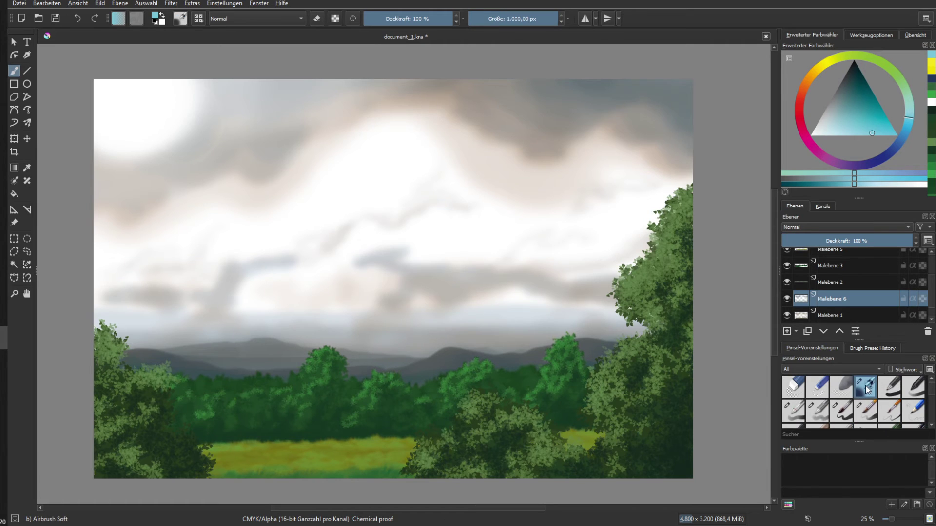
Paint turquoise sky across the upper right at 72 % opacity with a 1.000 px brush, and tint the lower clouds with a 486,55 px brush
{"action": "left_click_drag", "start_coordinate": [675, 93], "coordinate": [560, 88]}
{"action": "key", "text": "ctrl+z"}
{"action": "left_click", "coordinate": [428, 19]}
{"action": "mouse_move", "coordinate": [672, 86]}
{"action": "left_mouse_down"}
{"action": "mouse_move", "coordinate": [547, 79]}
{"action": "mouse_move", "coordinate": [404, 103]}
{"action": "mouse_move", "coordinate": [453, 73]}
{"action": "mouse_move", "coordinate": [495, 71]}
{"action": "mouse_move", "coordinate": [325, 76]}
{"action": "left_mouse_up"}
{"action": "left_click_drag", "start_coordinate": [874, 133], "coordinate": [854, 124]}
{"action": "mouse_move", "coordinate": [481, 90]}
{"action": "left_mouse_down"}
{"action": "mouse_move", "coordinate": [537, 98]}
{"action": "mouse_move", "coordinate": [554, 126]}
{"action": "mouse_move", "coordinate": [641, 148]}
{"action": "left_mouse_up"}
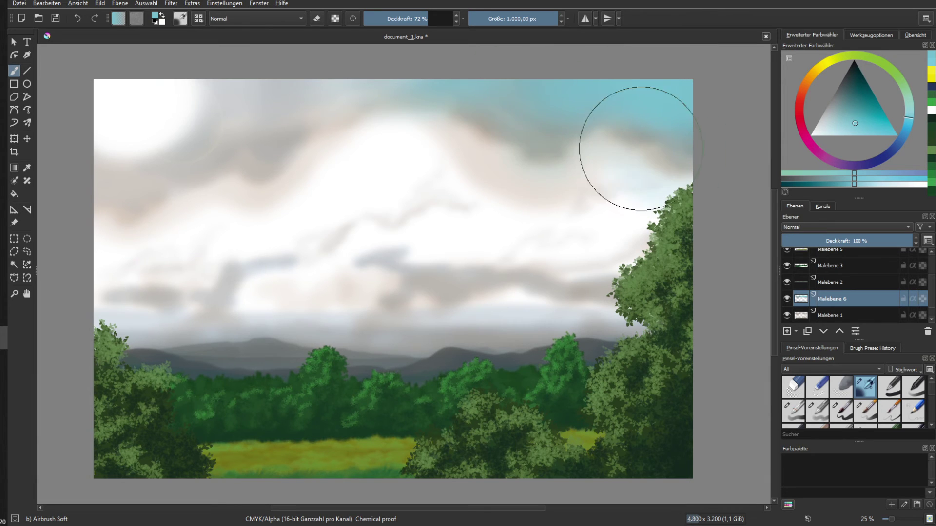
{"action": "left_click_drag", "start_coordinate": [486, 115], "coordinate": [648, 144]}
{"action": "left_click", "coordinate": [538, 19]}
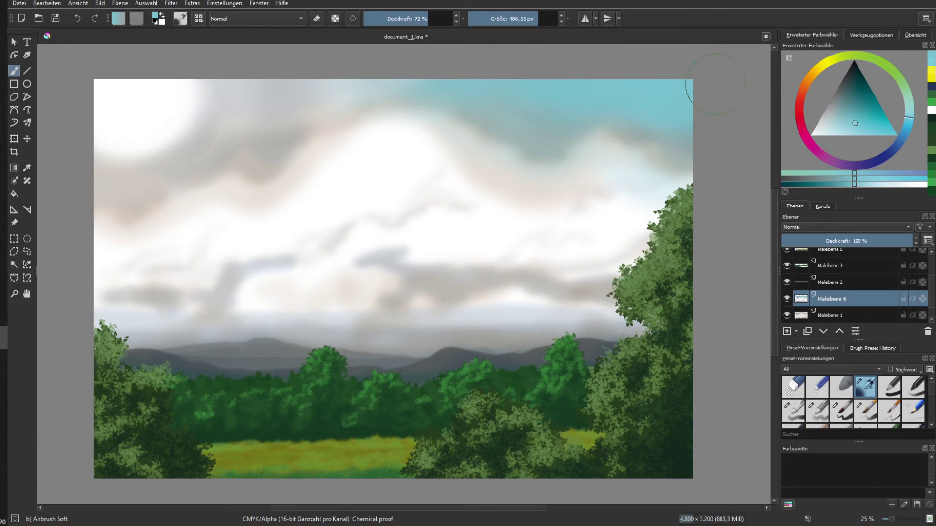
{"action": "key", "text": "ctrl+shift+z"}
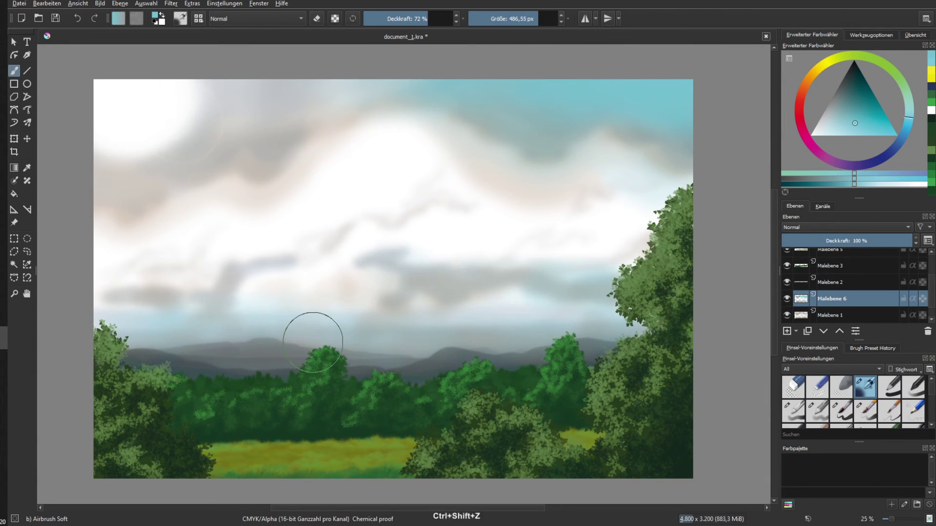
Undo the turquoise strokes over the hazy horizon and save document_1.kra
{"action": "key", "text": "bracketleft"}
{"action": "key", "text": "bracketleft"}
{"action": "key", "text": "ctrl+z"}
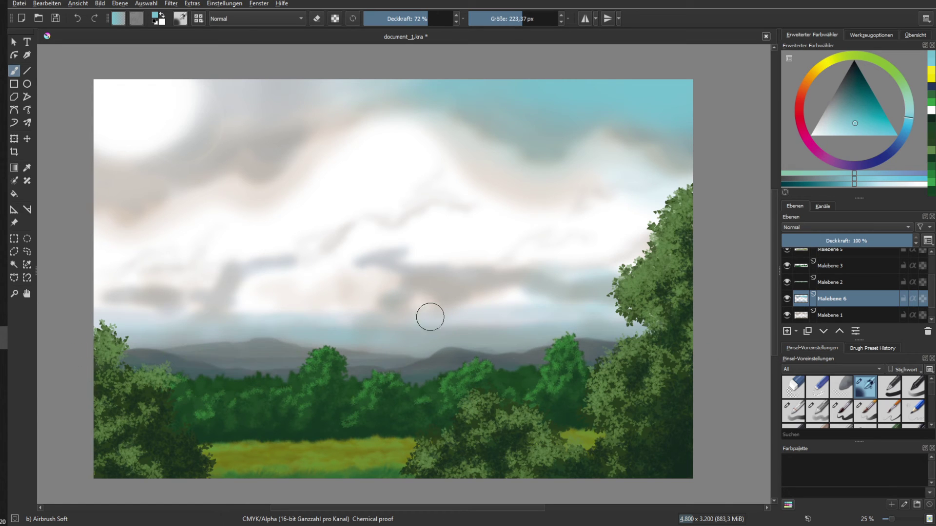
{"action": "key", "text": "ctrl+z"}
{"action": "left_click", "coordinate": [58, 19]}
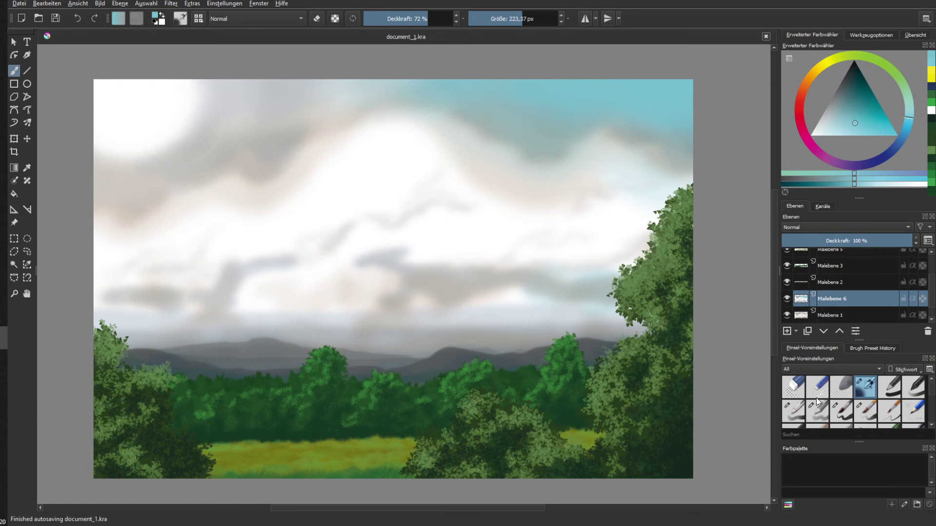
Add a paint layer directly above Malebene 1, sample the hills' gray and set the airbrush to 58,25 px and 25 % opacity
{"action": "left_click", "coordinate": [842, 315]}
{"action": "left_click", "coordinate": [786, 331]}
{"action": "left_click", "coordinate": [429, 365], "text": "ctrl"}
{"action": "left_click", "coordinate": [502, 20]}
{"action": "left_click", "coordinate": [386, 18]}
Brush faint gray shading onto the undersides of the white clouds across the middle of the sky
{"action": "left_click_drag", "start_coordinate": [449, 158], "coordinate": [436, 168]}
{"action": "key", "text": "ctrl+z"}
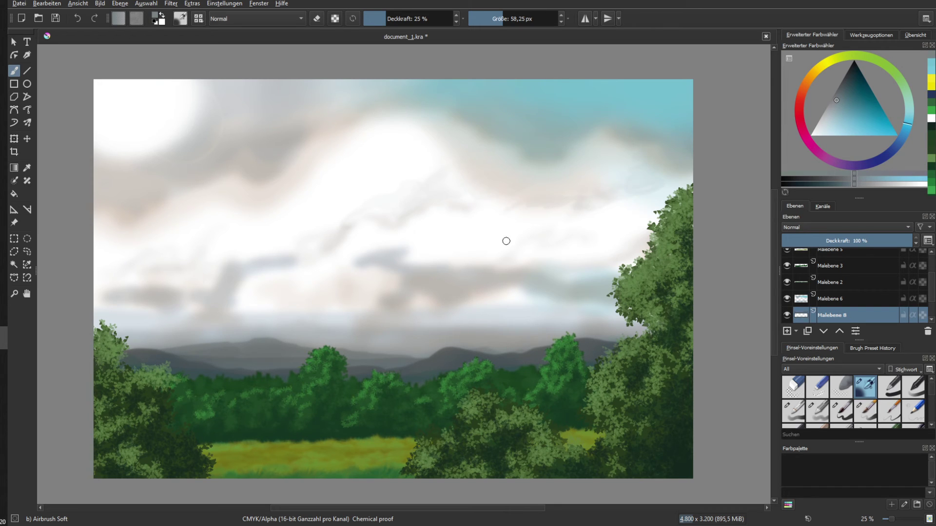
{"action": "left_click_drag", "start_coordinate": [257, 239], "coordinate": [296, 248]}
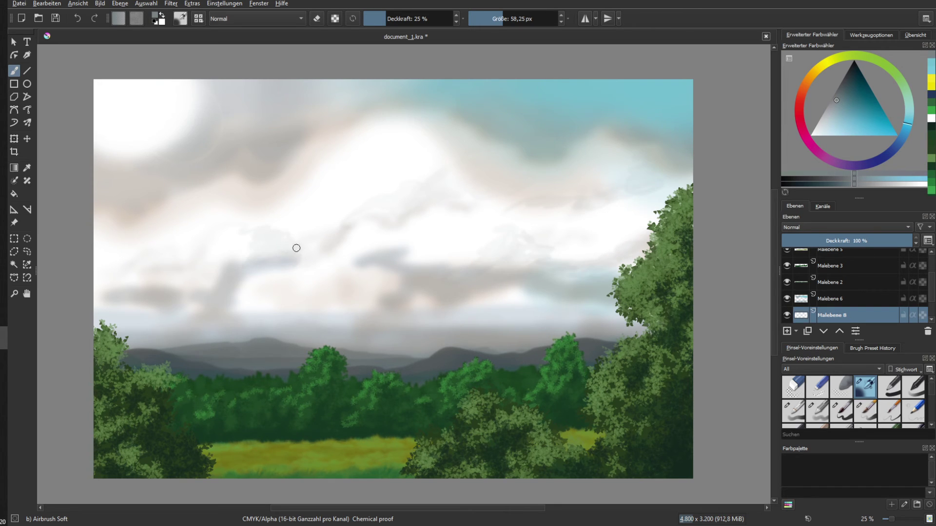
{"action": "mouse_move", "coordinate": [360, 227]}
{"action": "left_mouse_down"}
{"action": "mouse_move", "coordinate": [378, 209]}
{"action": "mouse_move", "coordinate": [463, 190]}
{"action": "left_mouse_up"}
{"action": "mouse_move", "coordinate": [545, 244]}
{"action": "left_mouse_down"}
{"action": "mouse_move", "coordinate": [532, 267]}
{"action": "mouse_move", "coordinate": [461, 277]}
{"action": "left_mouse_up"}
{"action": "mouse_move", "coordinate": [646, 165]}
{"action": "left_mouse_down"}
{"action": "mouse_move", "coordinate": [651, 186]}
{"action": "mouse_move", "coordinate": [534, 213]}
{"action": "left_mouse_up"}
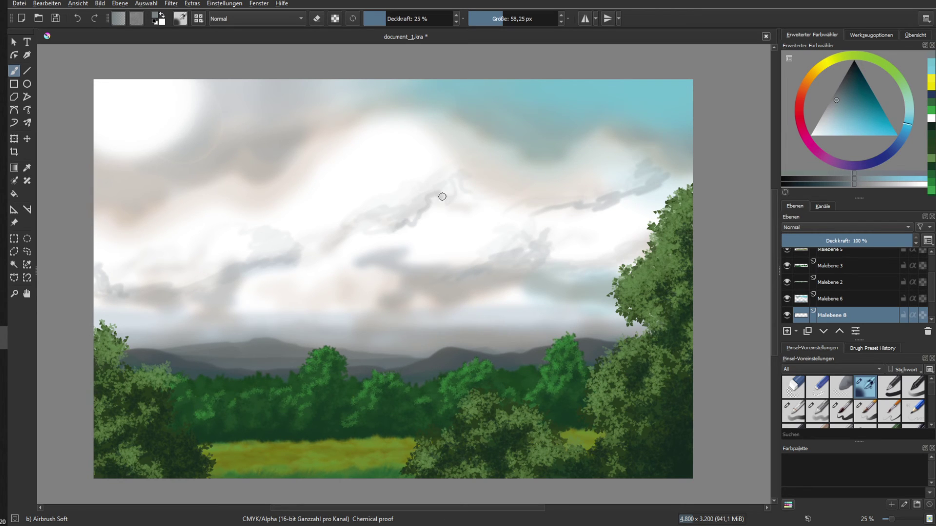
Paint darker, winding gray shadow lines along the cloud edges and flatter streaks just above the hills
{"action": "key", "text": "ctrl+z"}
{"action": "left_click_drag", "start_coordinate": [460, 174], "coordinate": [442, 191]}
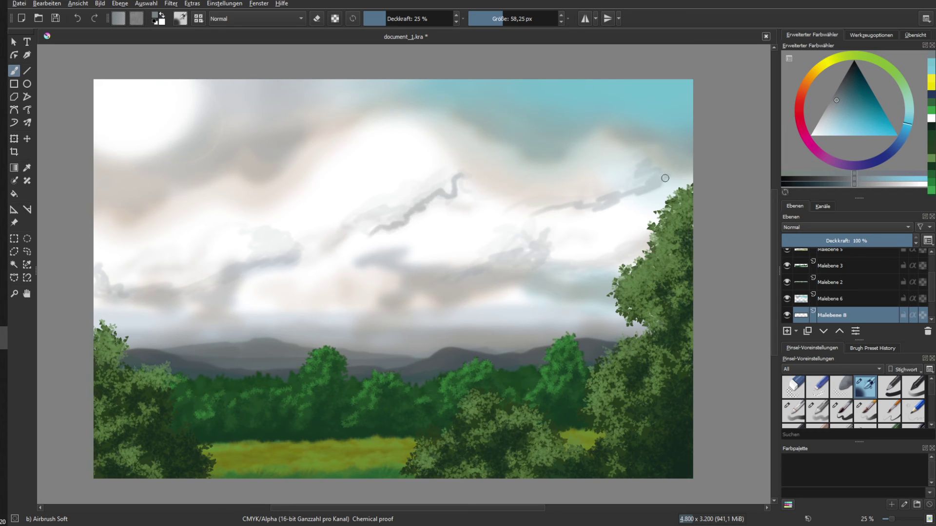
{"action": "mouse_move", "coordinate": [274, 268]}
{"action": "left_mouse_down"}
{"action": "mouse_move", "coordinate": [231, 281]}
{"action": "mouse_move", "coordinate": [172, 323]}
{"action": "left_mouse_up"}
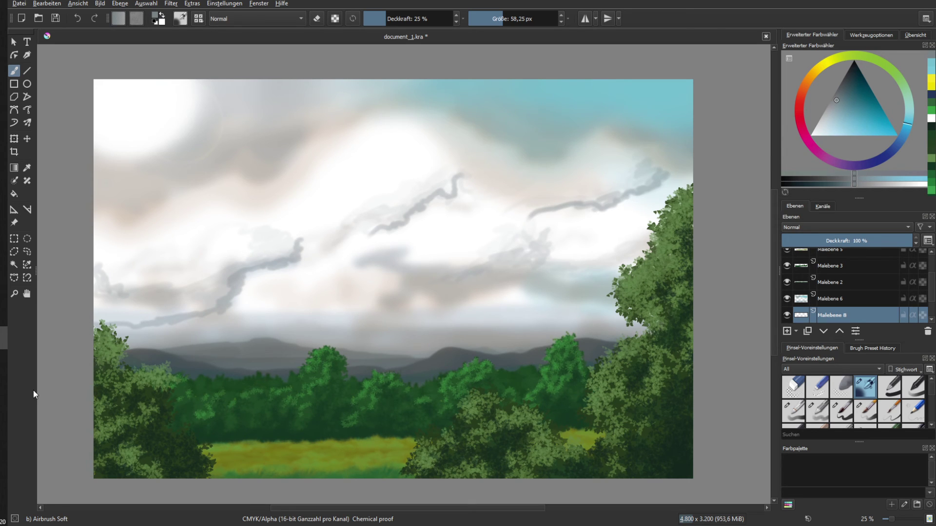
{"action": "left_click_drag", "start_coordinate": [416, 271], "coordinate": [532, 253]}
{"action": "left_click_drag", "start_coordinate": [447, 311], "coordinate": [530, 287]}
{"action": "left_click_drag", "start_coordinate": [534, 301], "coordinate": [602, 302]}
{"action": "left_click_drag", "start_coordinate": [352, 319], "coordinate": [432, 293]}
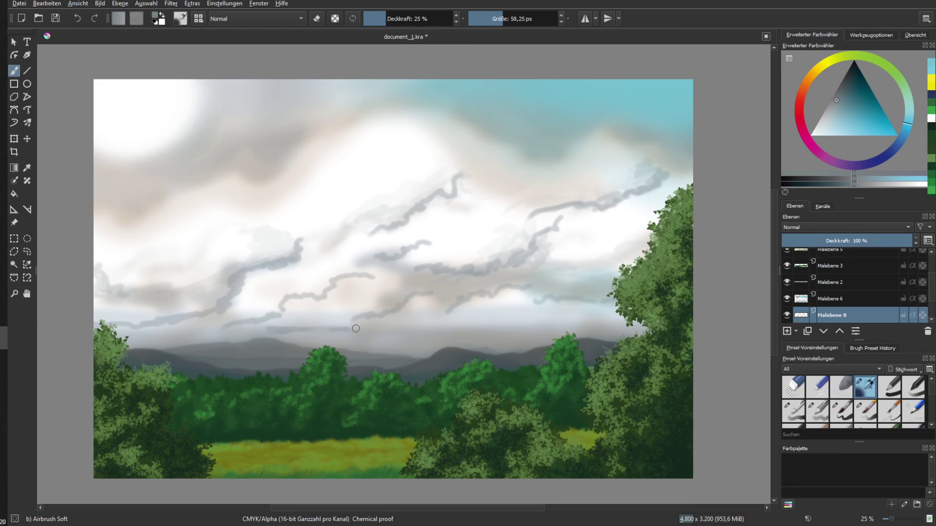
{"action": "left_click_drag", "start_coordinate": [421, 325], "coordinate": [446, 319]}
{"action": "left_click_drag", "start_coordinate": [452, 330], "coordinate": [539, 326]}
{"action": "left_click_drag", "start_coordinate": [535, 312], "coordinate": [578, 320]}
{"action": "left_click_drag", "start_coordinate": [196, 333], "coordinate": [155, 336]}
Soften the gray cloud shading with a Gaussian Blur filter, using a radius larger than 5 px
{"action": "left_click", "coordinate": [170, 3]}
{"action": "mouse_move", "coordinate": [195, 69]}
{"action": "left_click", "coordinate": [380, 69]}
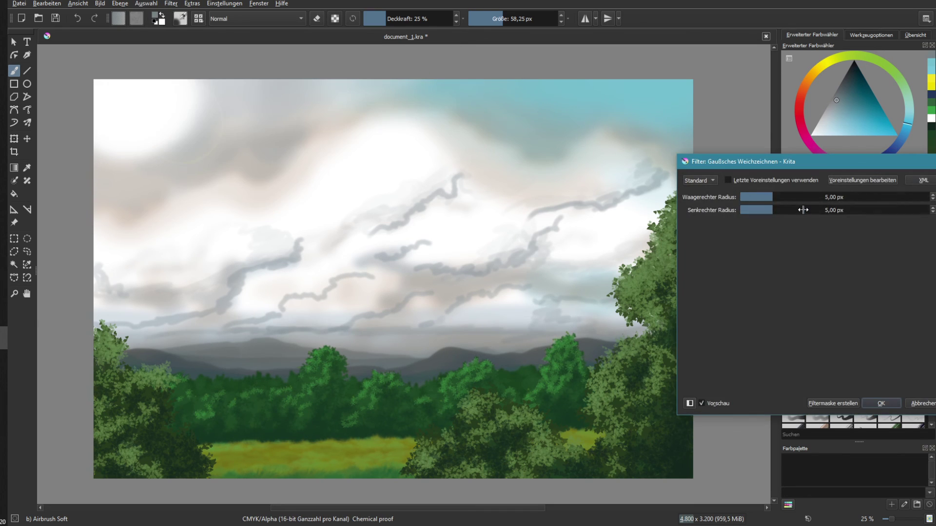
{"action": "left_click_drag", "start_coordinate": [802, 210], "coordinate": [825, 211]}
{"action": "key", "text": "Return"}
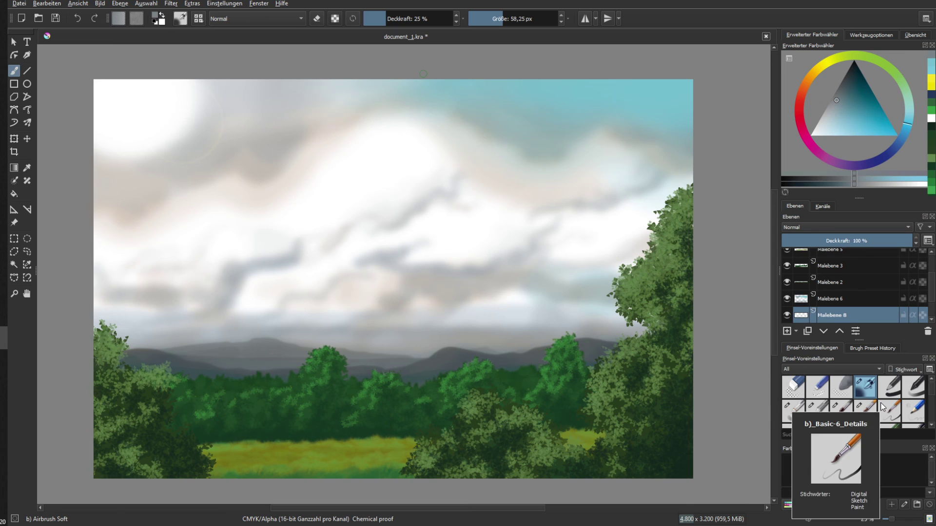